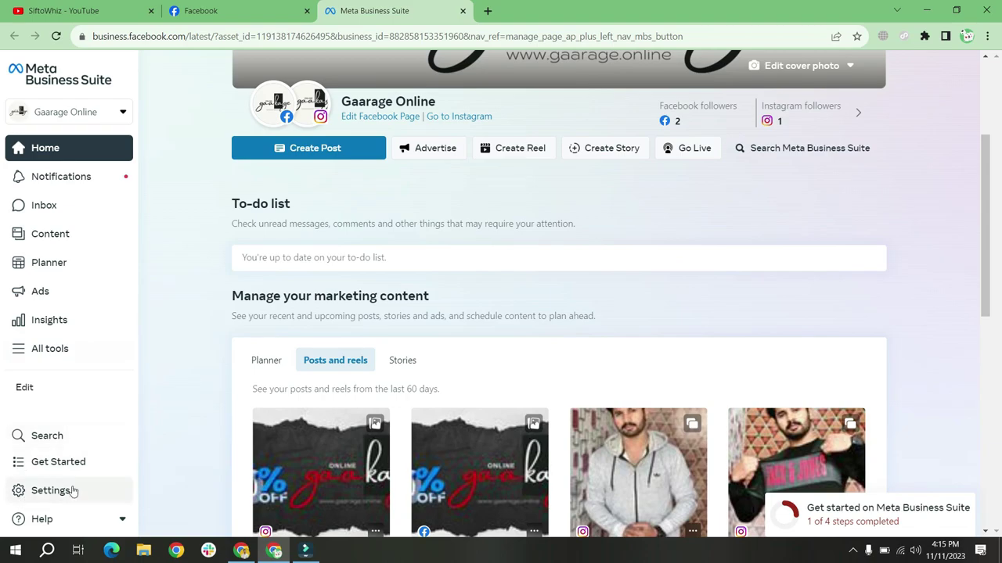
Open the full Business settings of the Gaarage Online business account
click(65, 489)
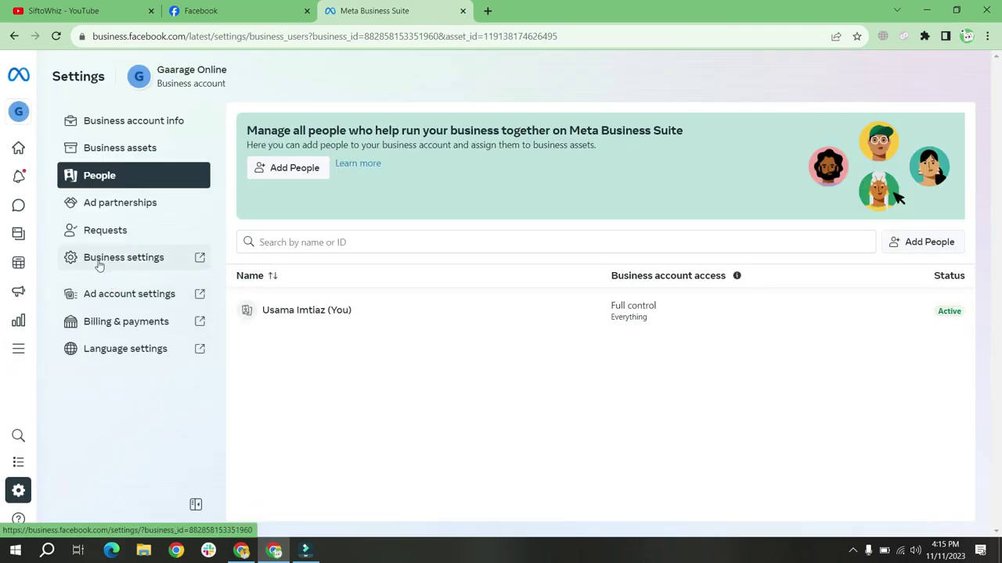
click(144, 260)
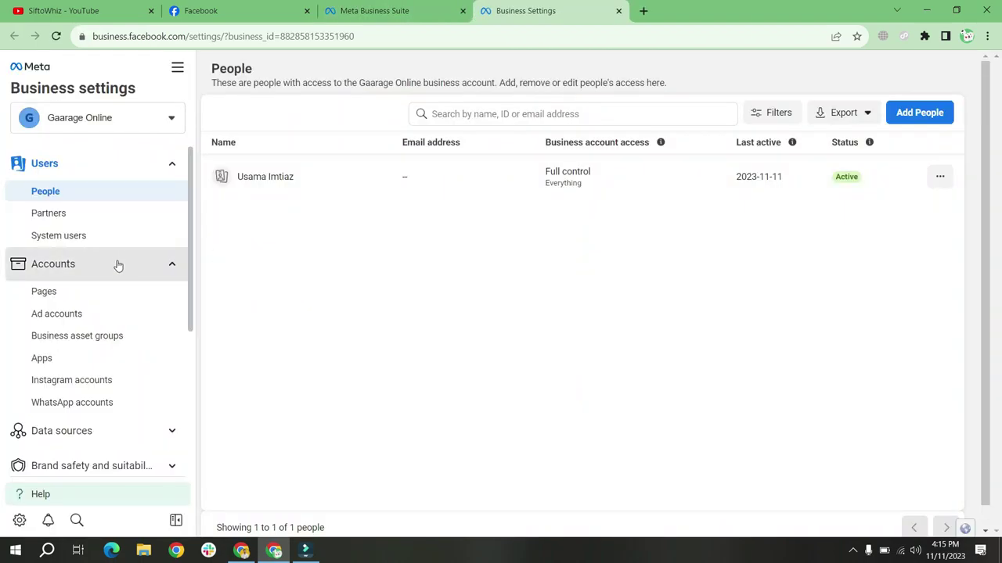
scroll(115, 281, down, 3)
scroll(112, 298, up, 2)
scroll(112, 300, up, 2)
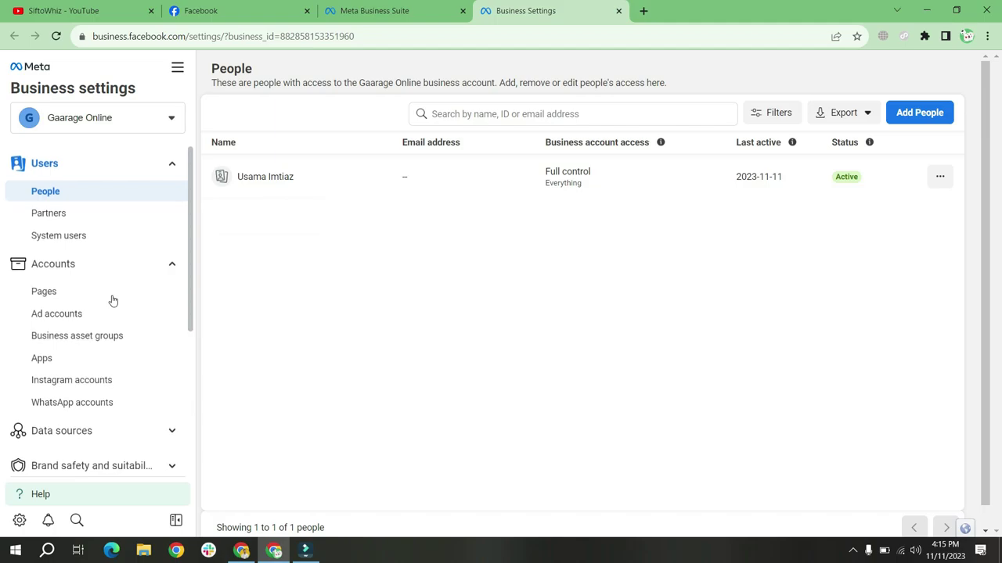
Check the verification status of the gaarage.online domain in the brand safety and suitability settings
scroll(112, 300, down, 2)
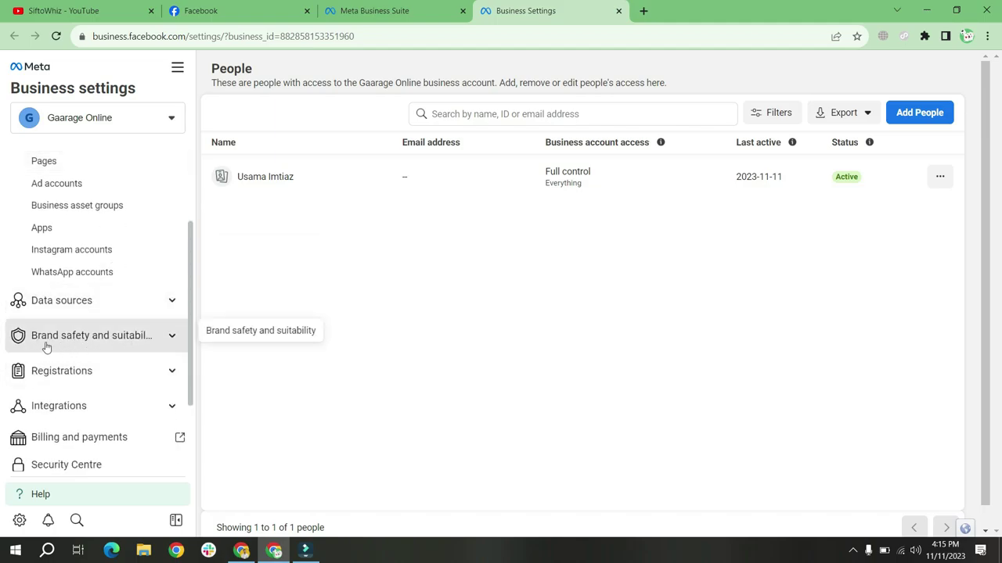
click(107, 336)
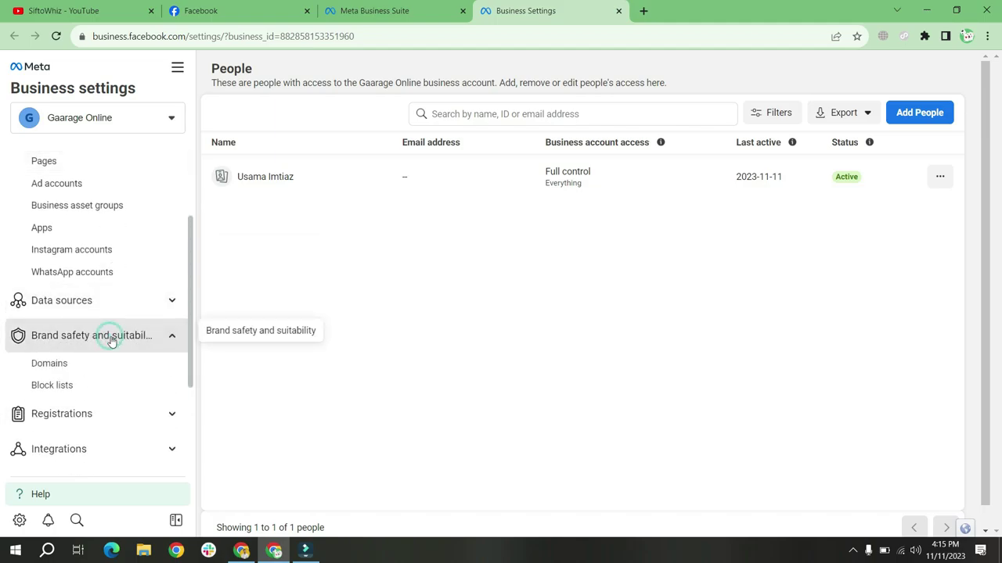
click(79, 367)
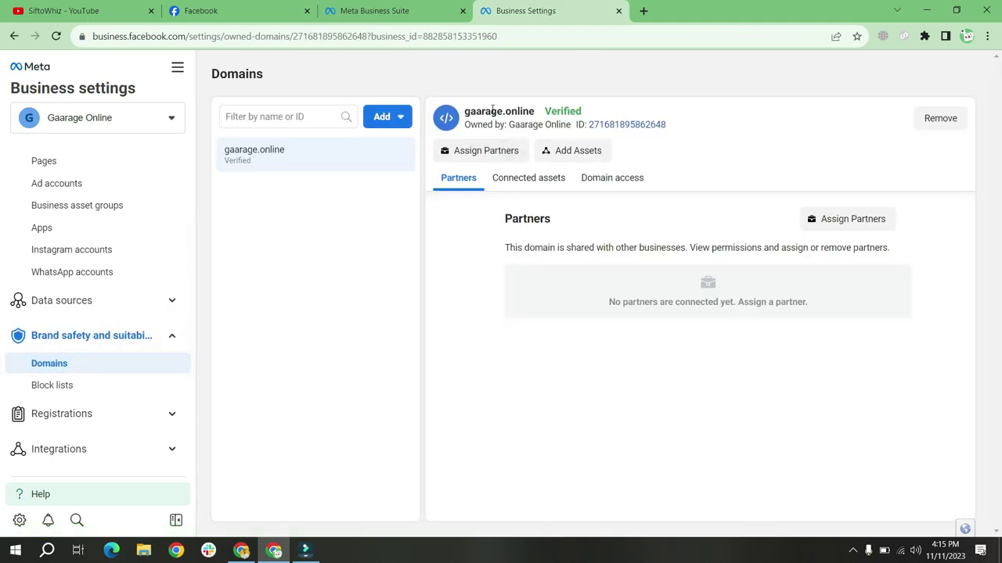
drag(477, 108, 586, 109)
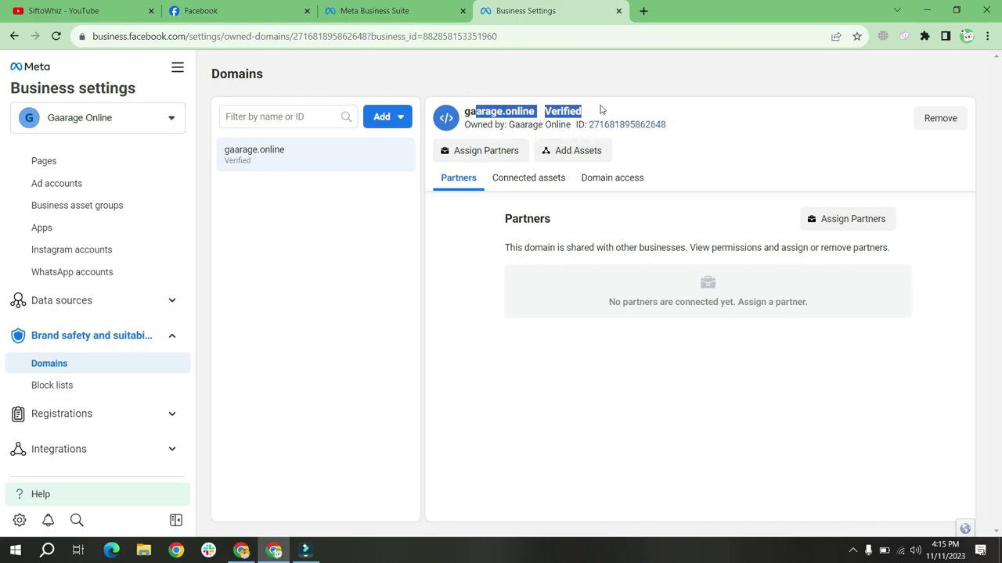
click(601, 109)
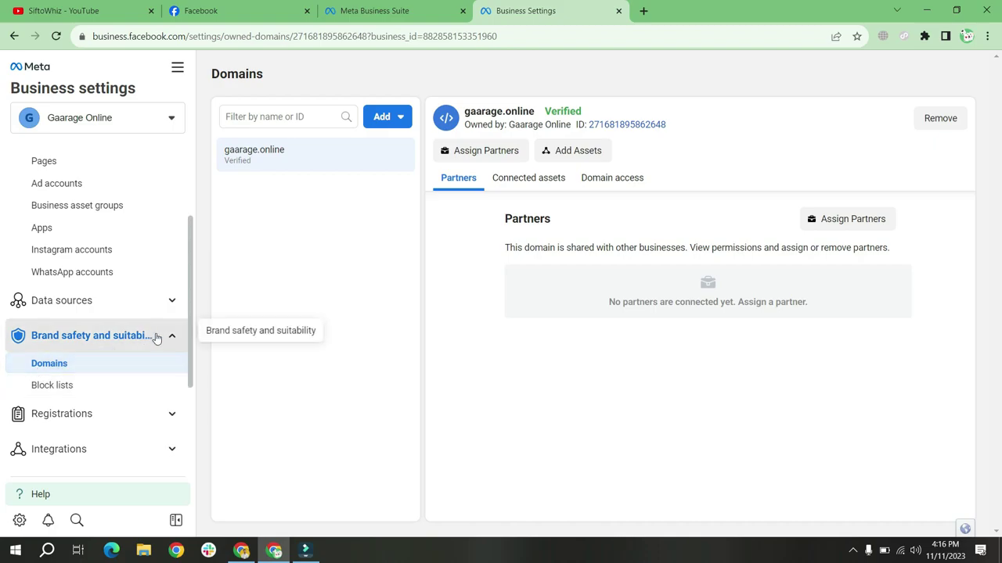
View the Pixels page among the business account's data sources to check whether a pixel can be added
click(168, 336)
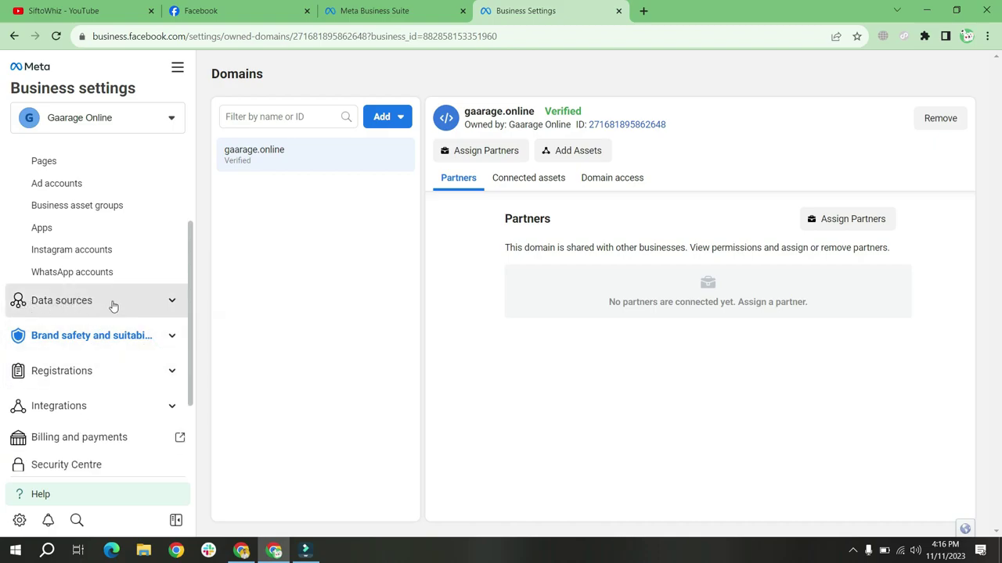
click(137, 307)
scroll(134, 325, down, 3)
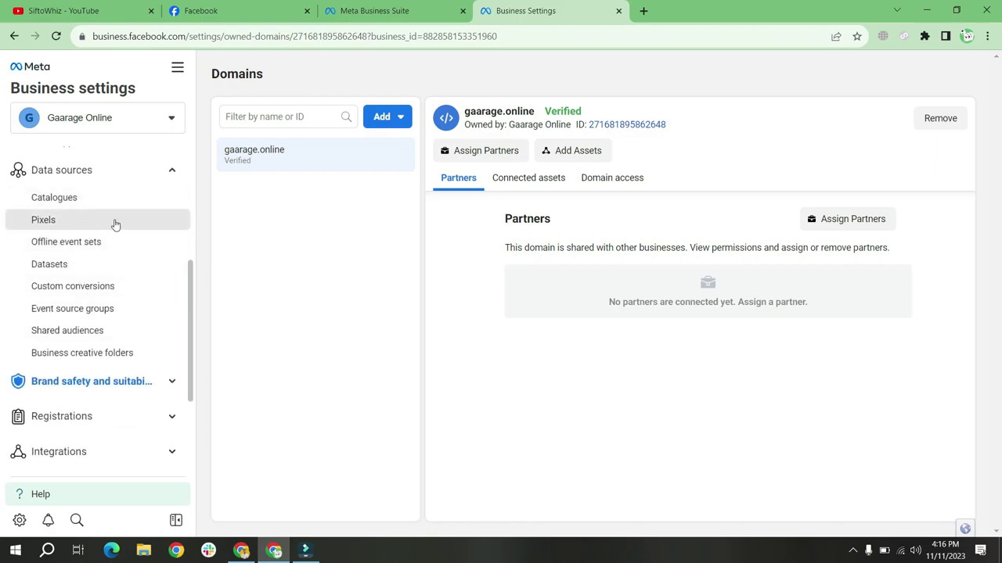
click(117, 221)
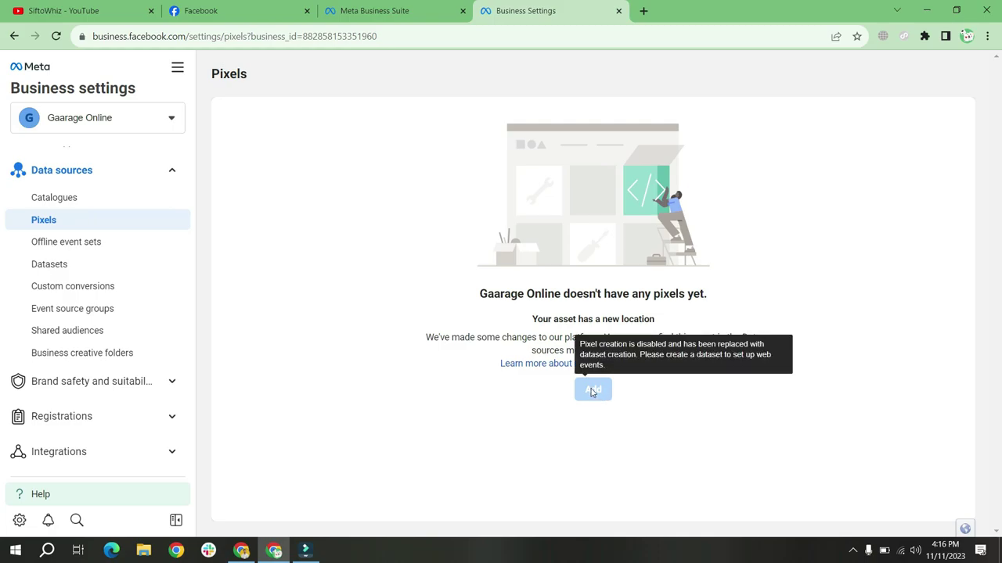
Create a new dataset named "Gaarage Online Dataset Pixel" in the business account's data sources
click(73, 267)
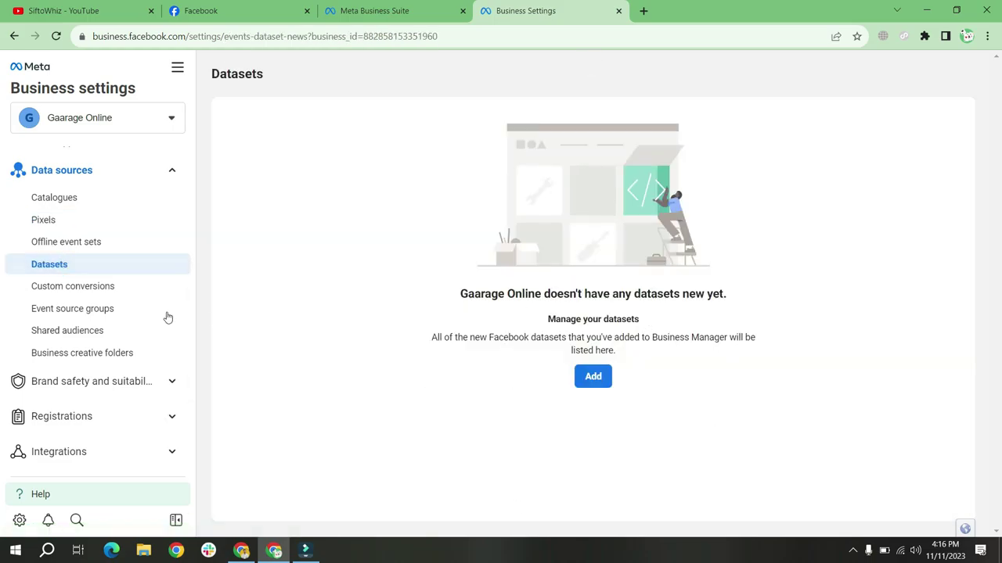
click(600, 377)
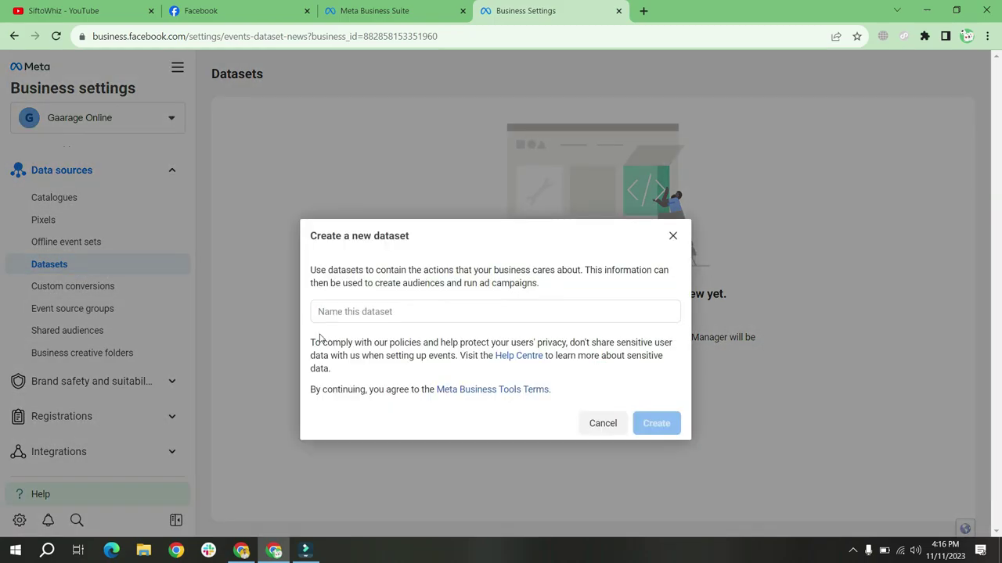
click(367, 311)
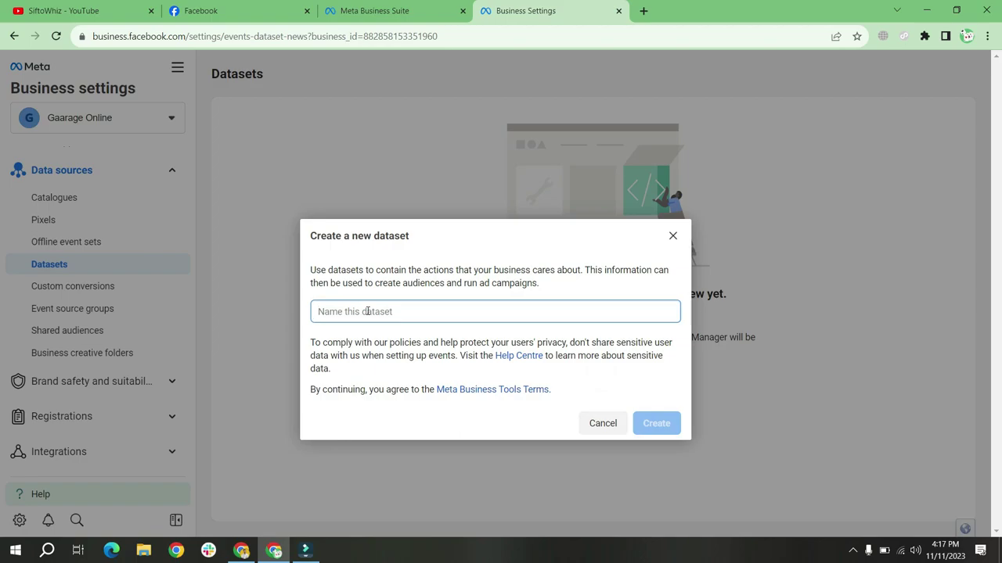
text(Gaarage Online Dataset Pixel)
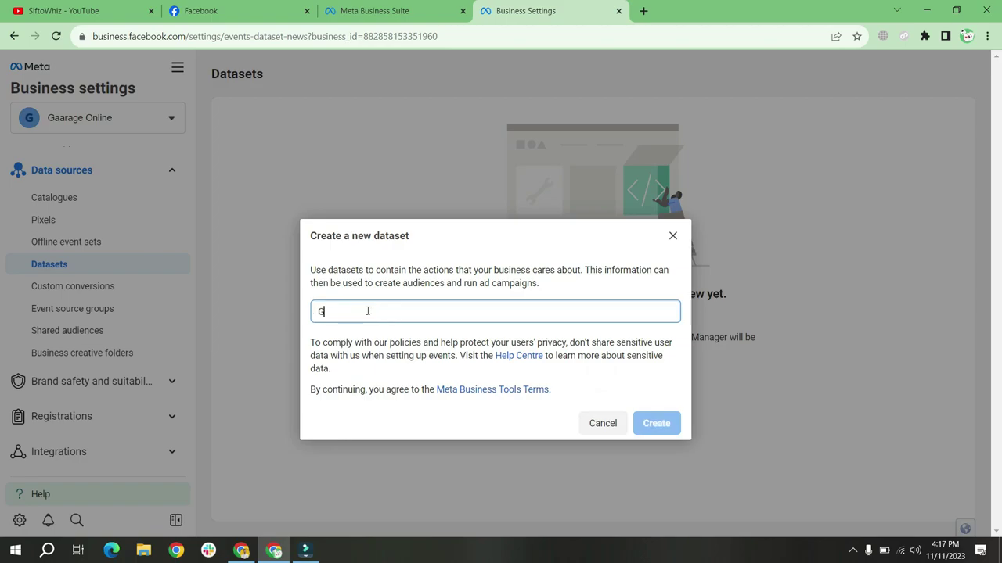
triple_click(463, 308)
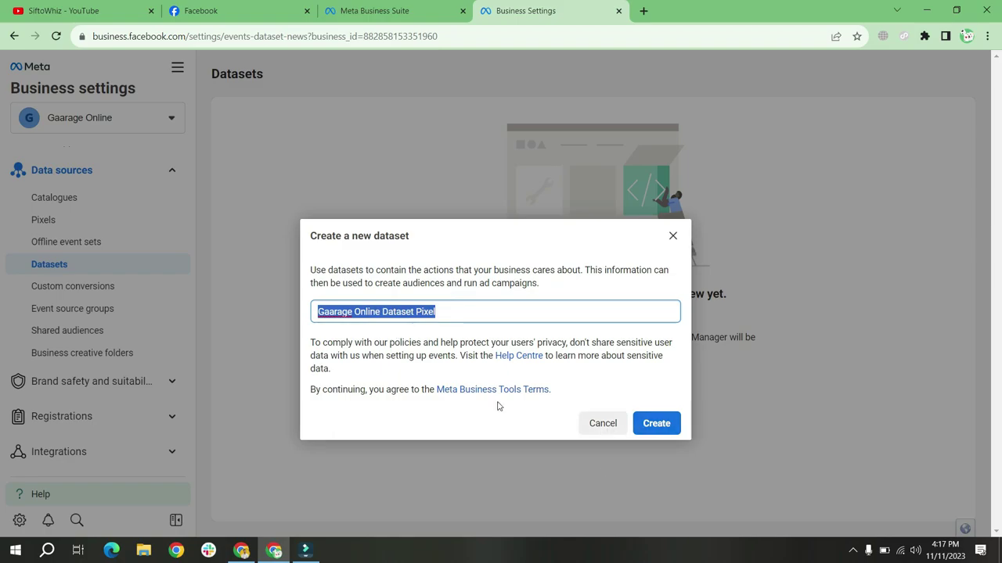
click(665, 424)
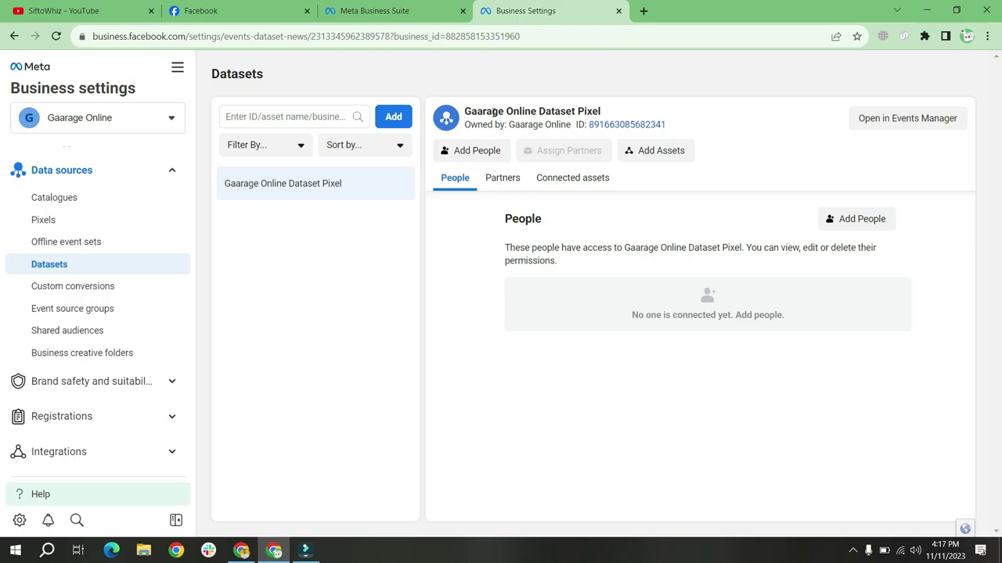
drag(477, 110, 603, 104)
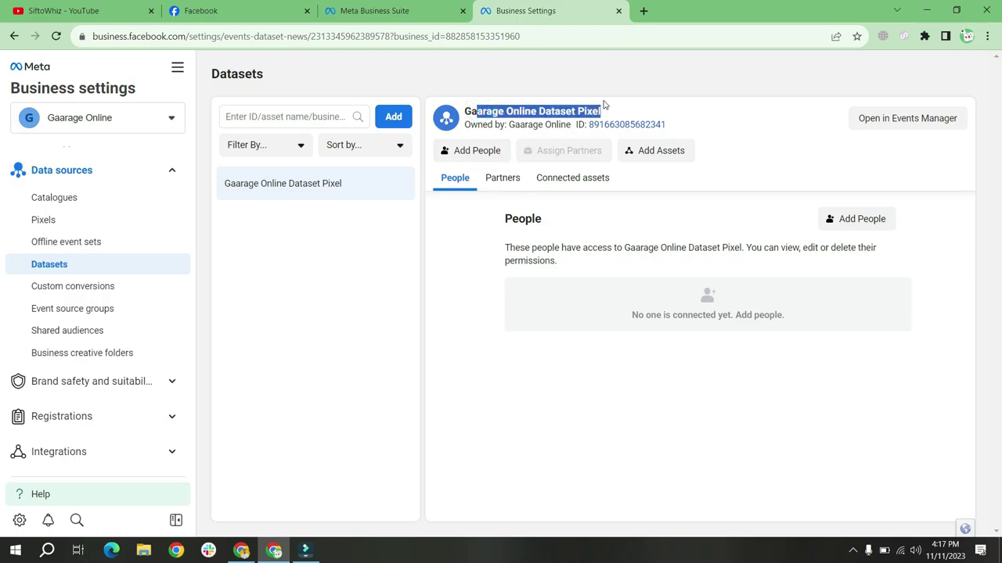
click(407, 177)
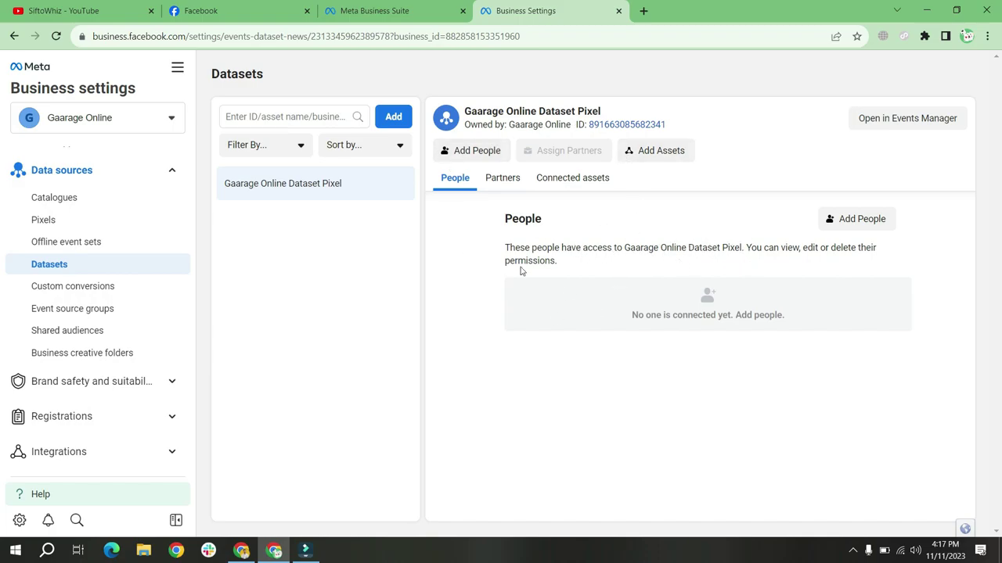
Add the listed person to Gaarage Online Dataset Pixel with the Use event dataset and Manage events dataset permissions
click(867, 222)
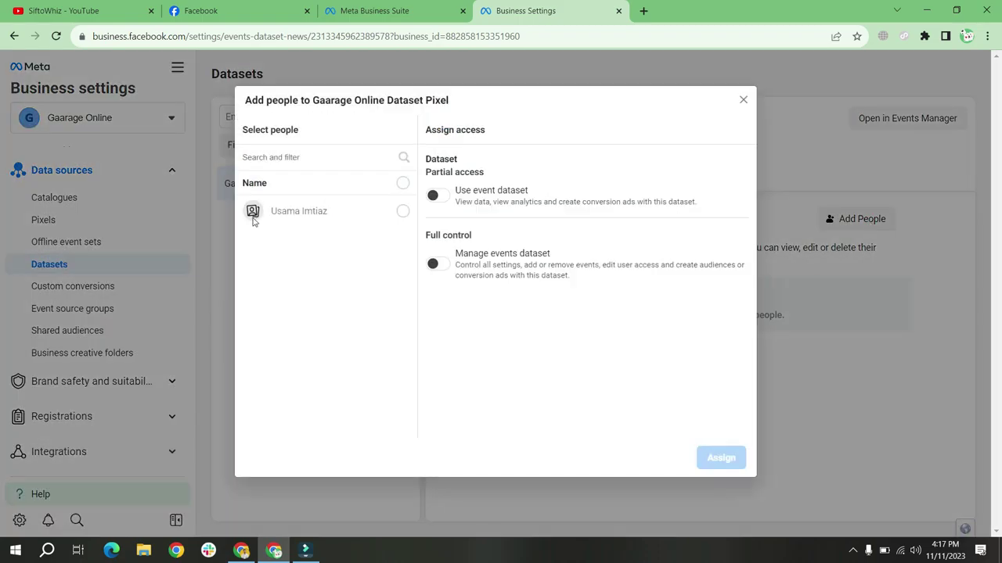
drag(314, 211, 277, 213)
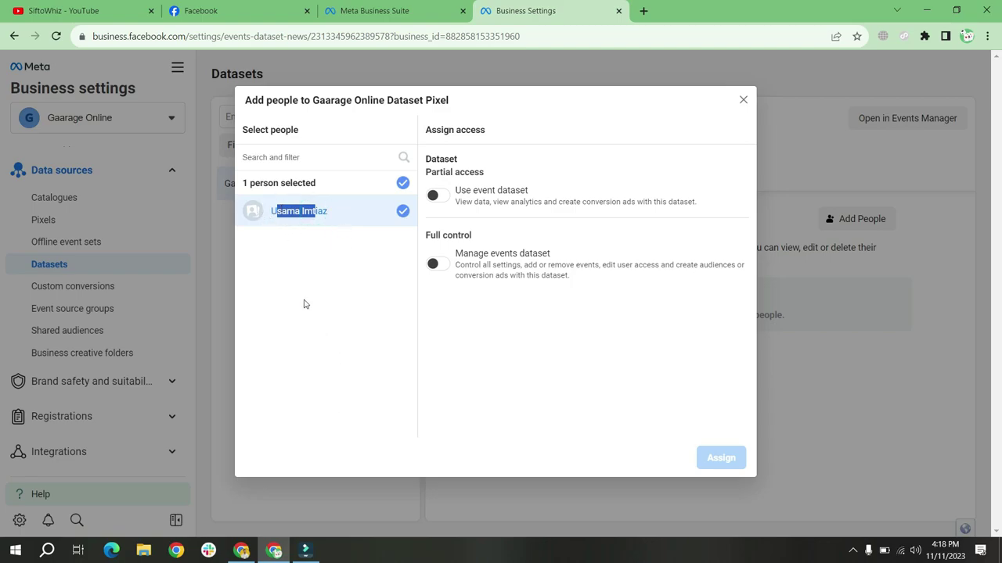
click(341, 268)
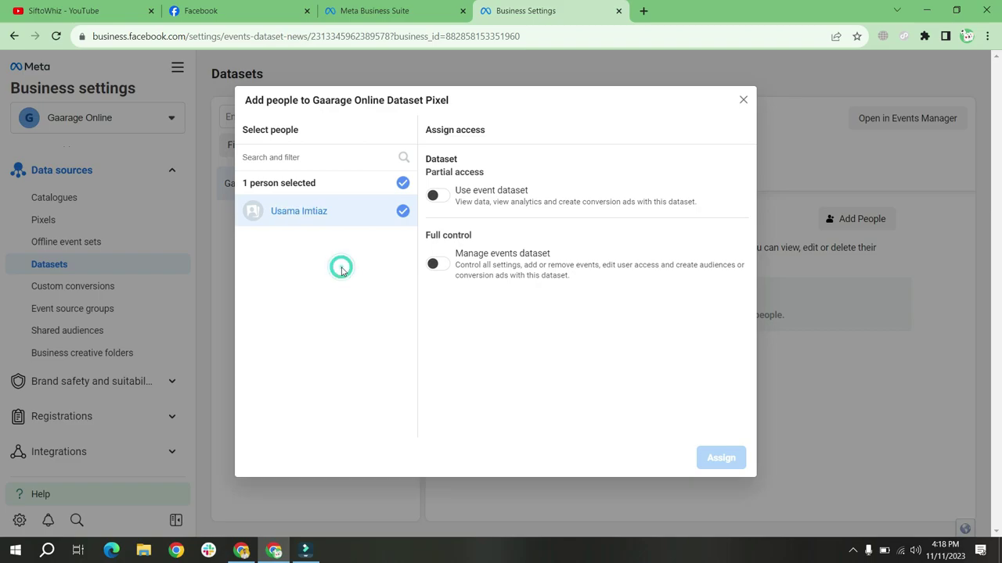
click(437, 196)
click(438, 265)
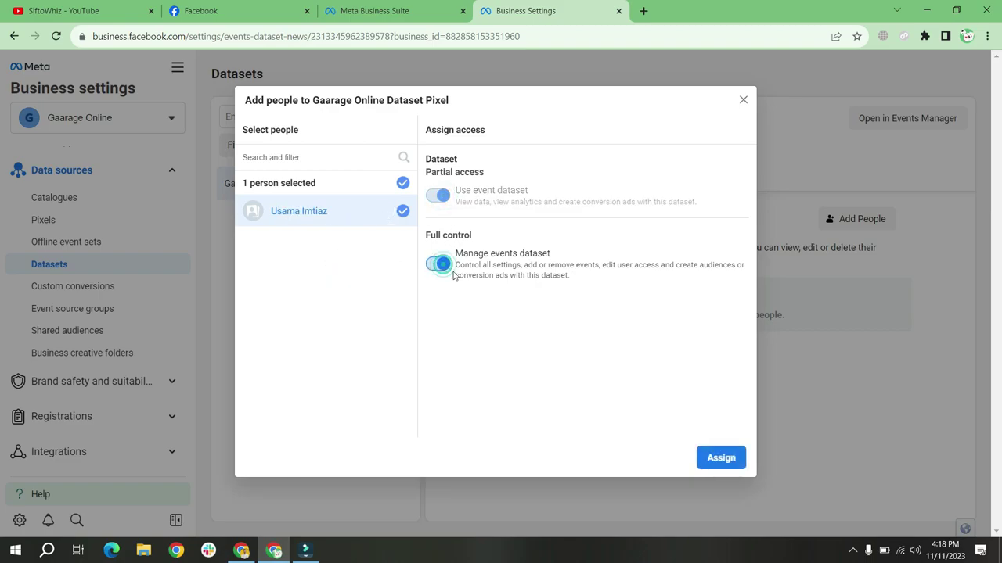
click(729, 456)
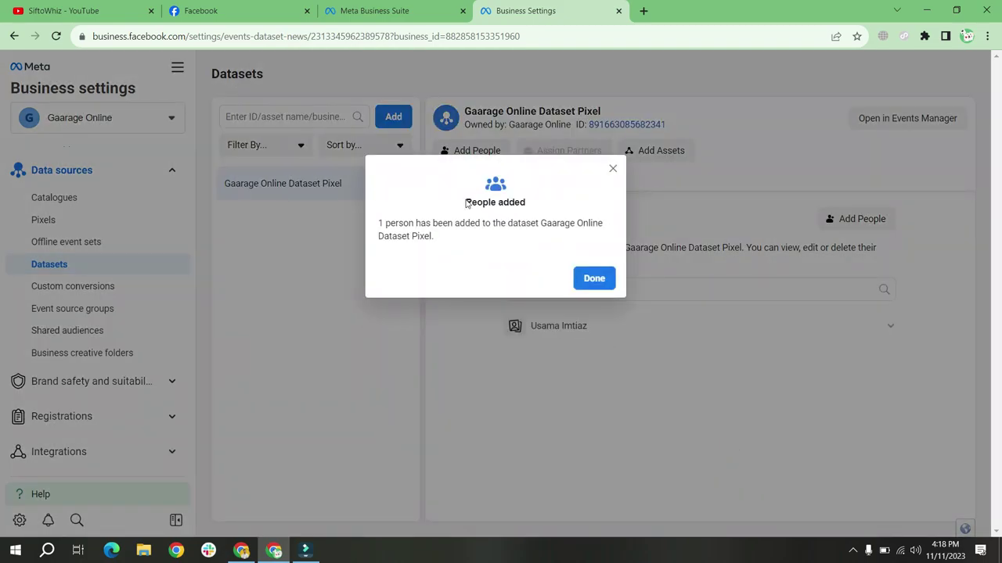
click(594, 278)
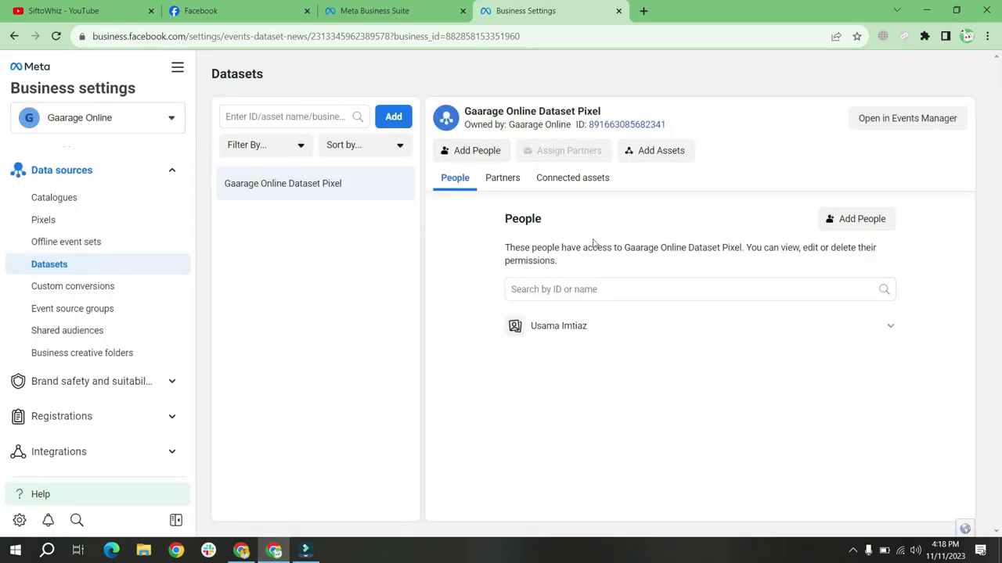
drag(502, 221, 548, 221)
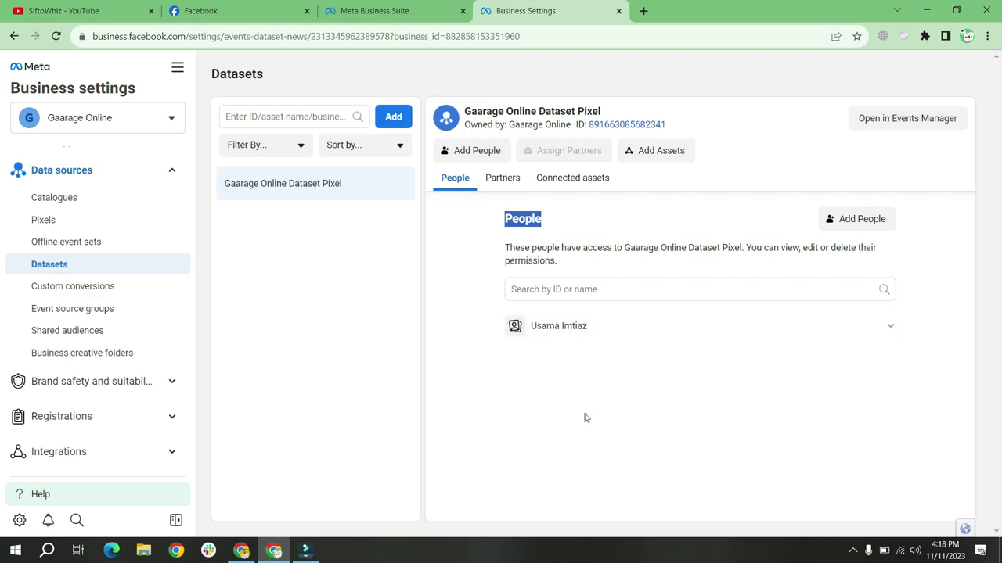
click(600, 365)
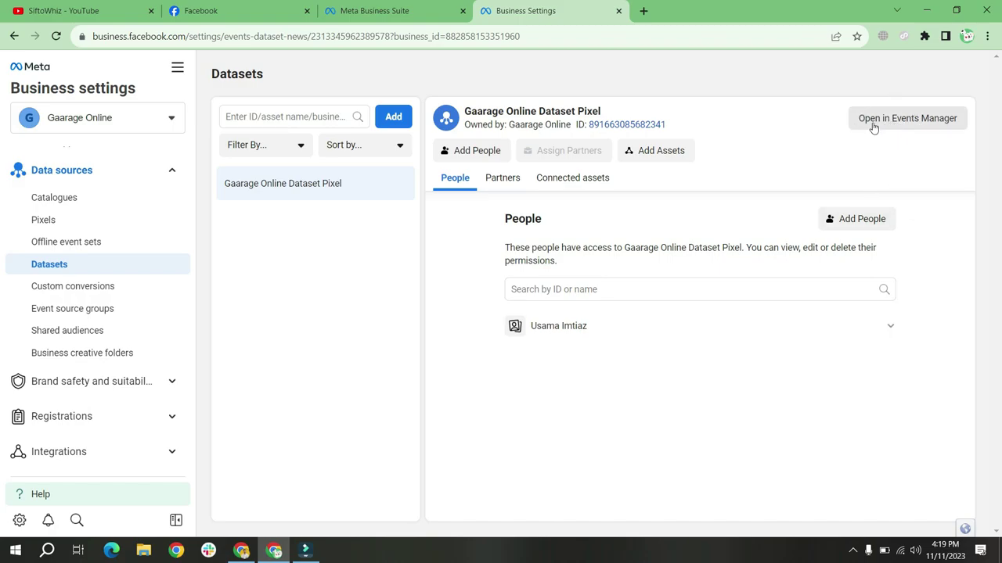
Open Gaarage Online Dataset Pixel in Events Manager and start the Meta Pixel setup for gathering website events
click(915, 123)
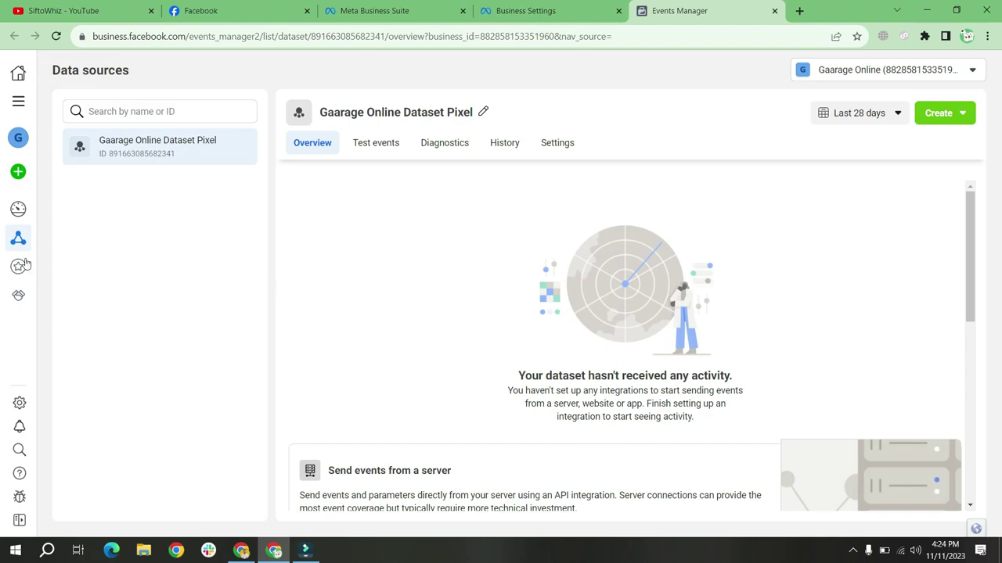
click(160, 152)
scroll(457, 249, down, 4)
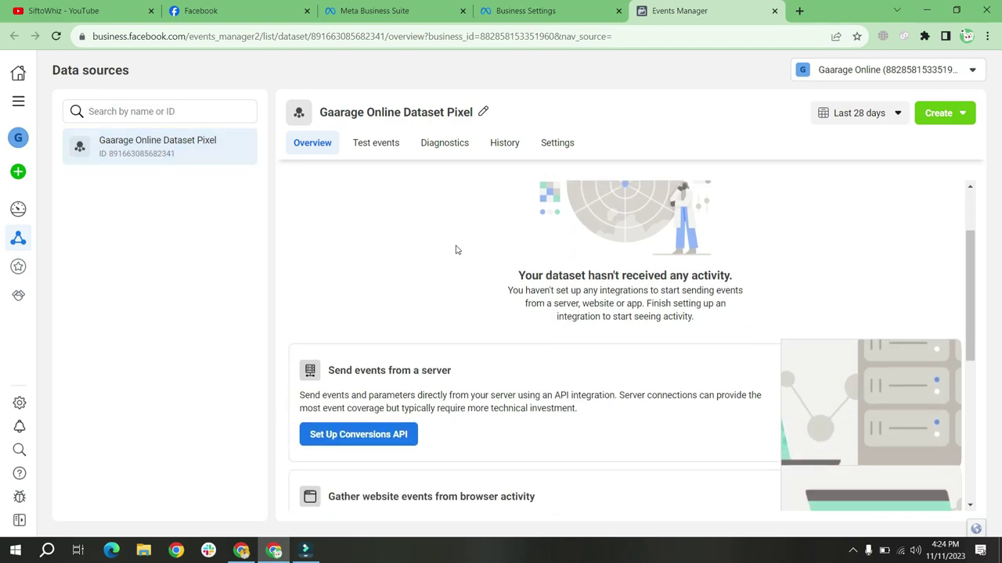
scroll(457, 250, down, 2)
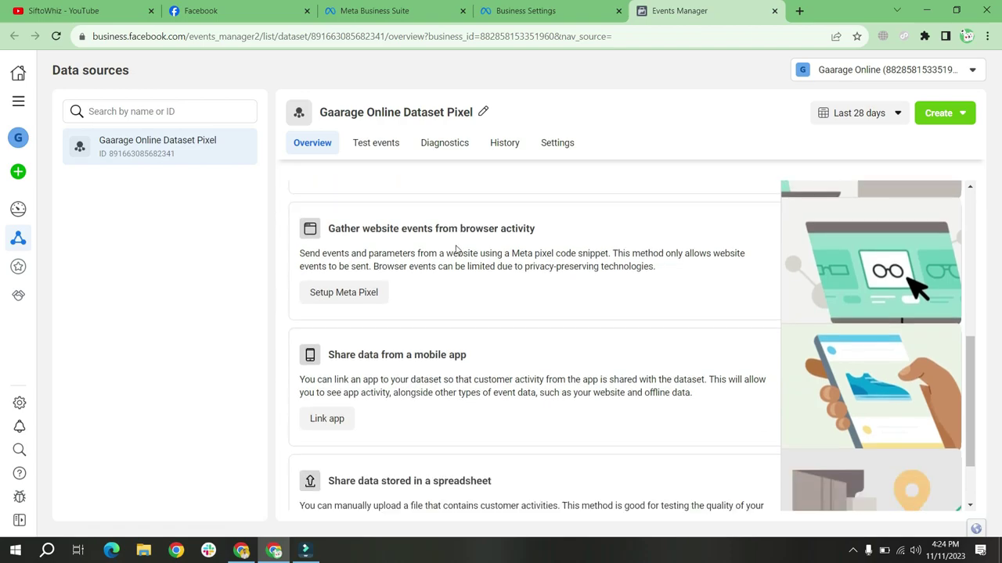
scroll(330, 284, up, 1)
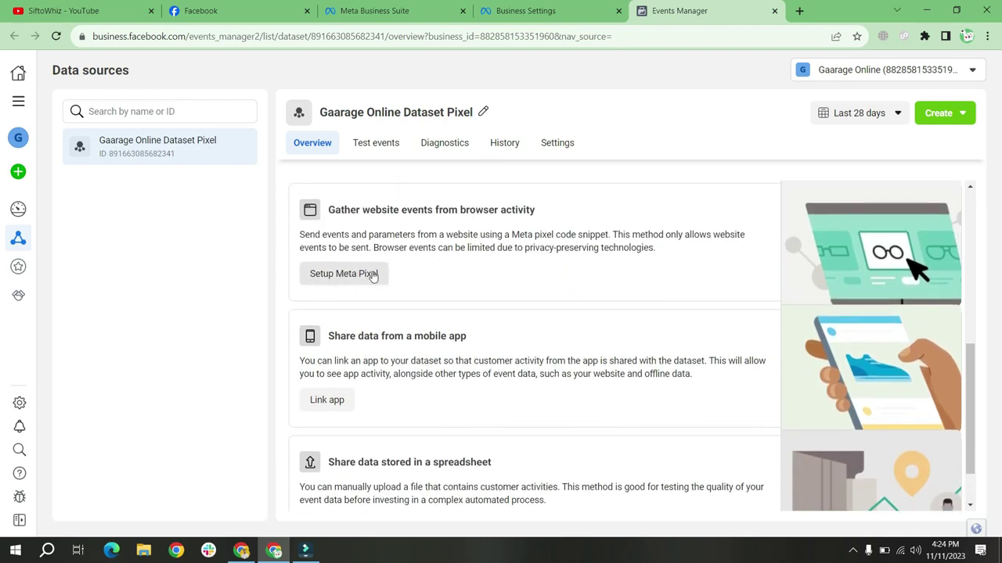
click(367, 275)
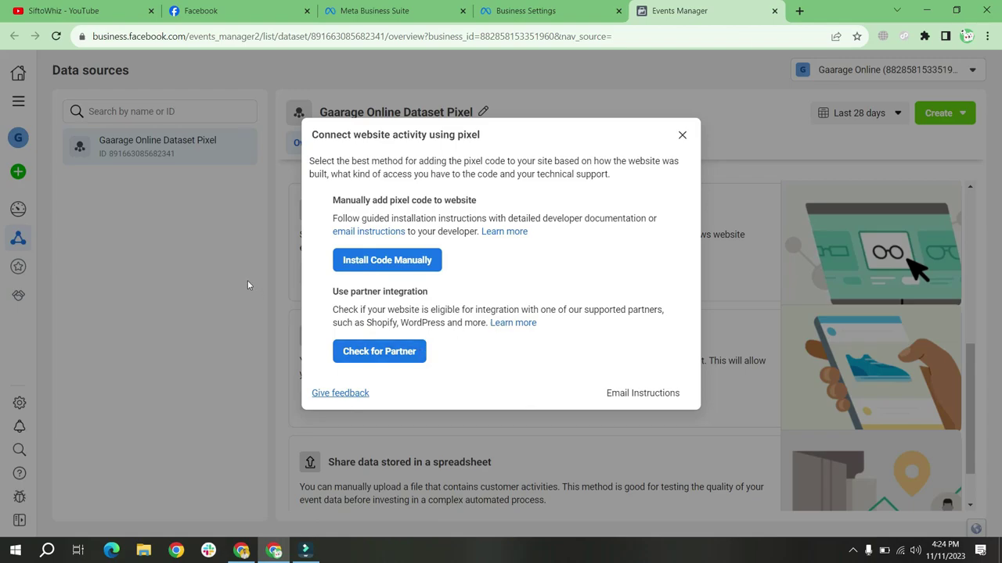
Choose manual code installation, copy the Meta Pixel base code, and switch to the Shopify admin of Gaarage.Online
click(374, 268)
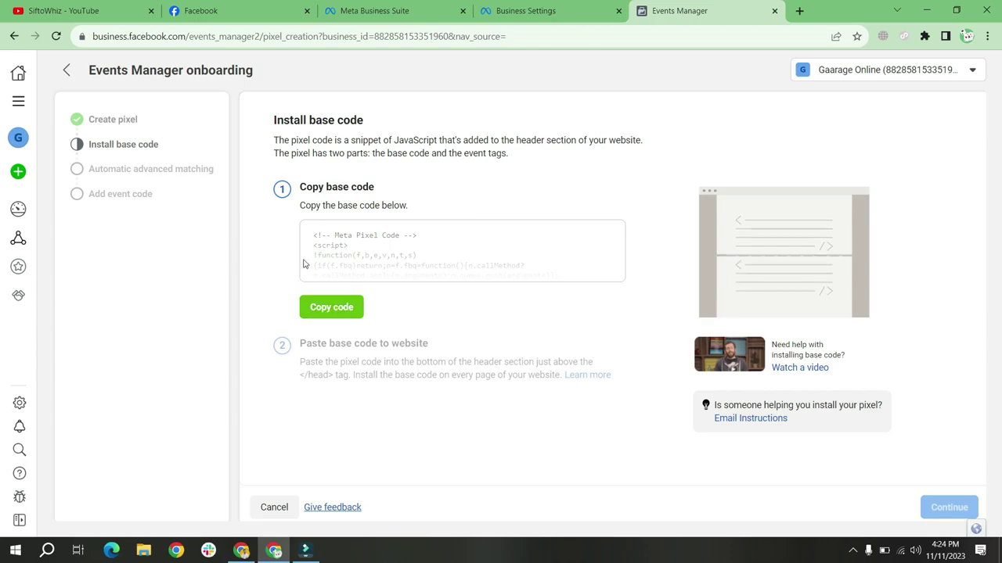
click(328, 312)
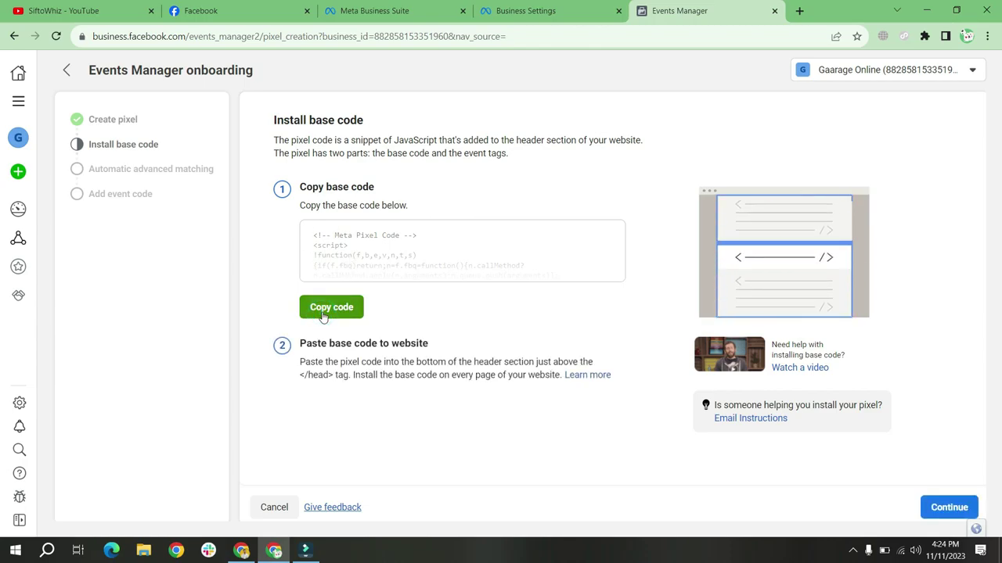
click(241, 550)
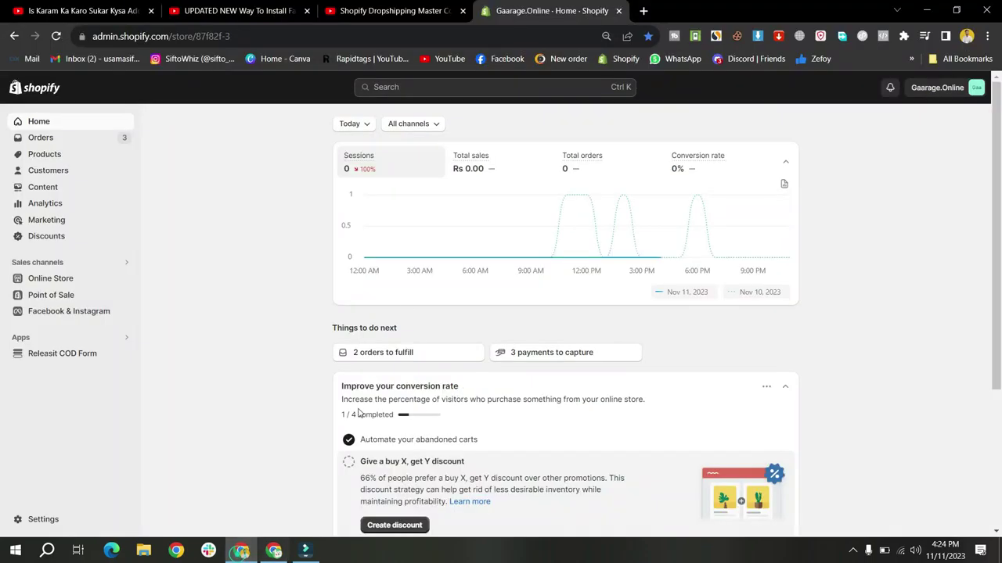
Open the code editor for the store's current Refresh theme and open the theme.liquid layout file
click(50, 283)
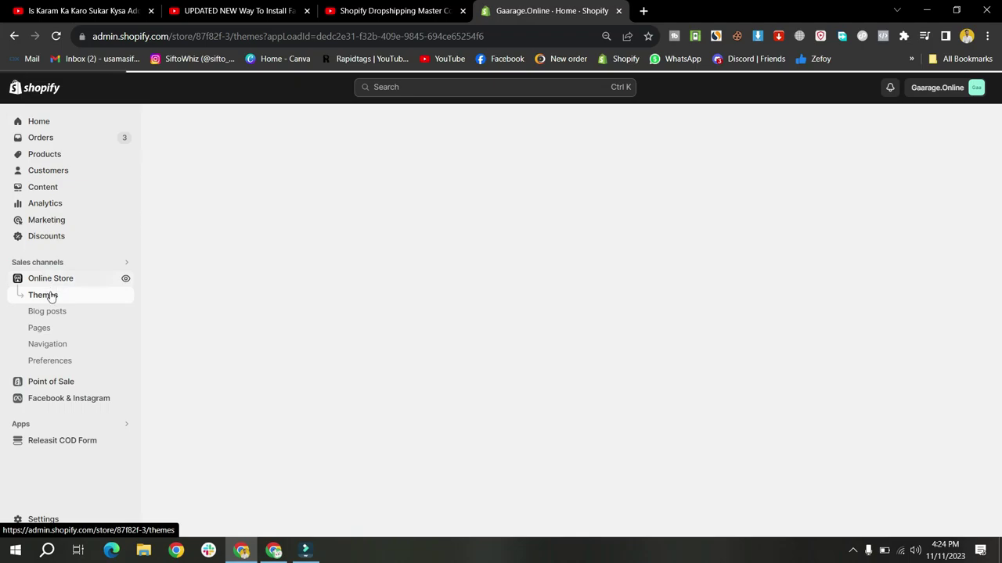
click(68, 299)
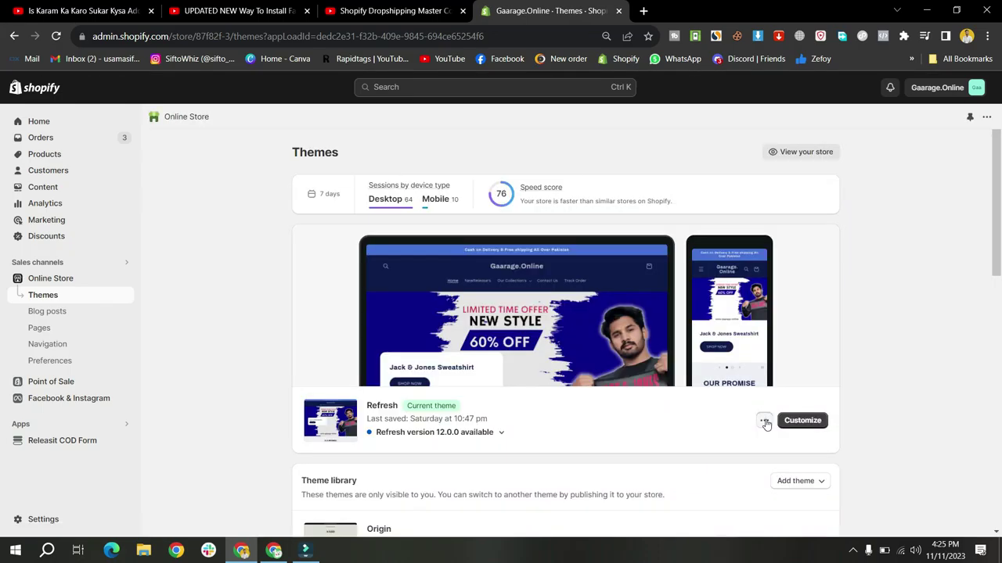
click(764, 420)
click(727, 376)
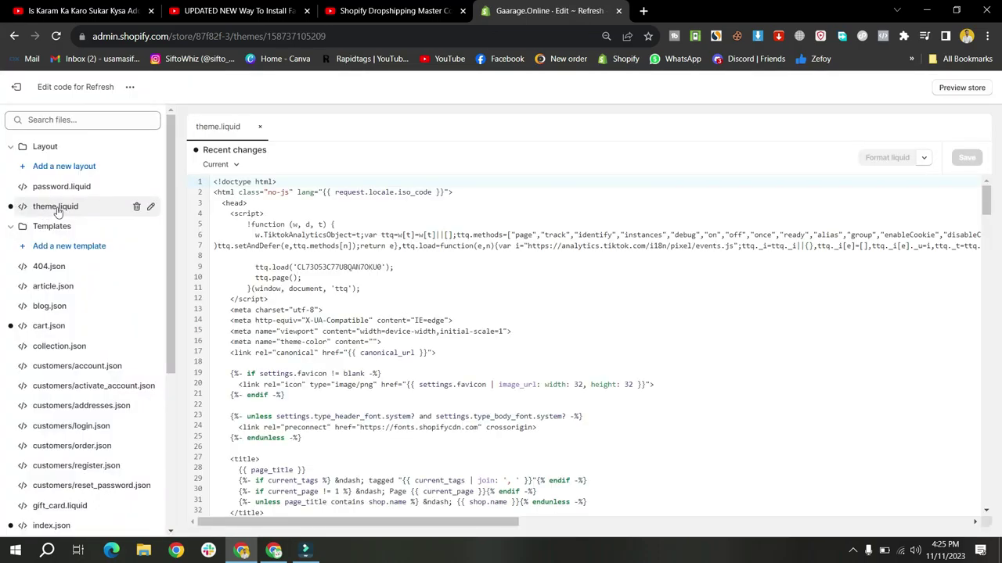
click(72, 210)
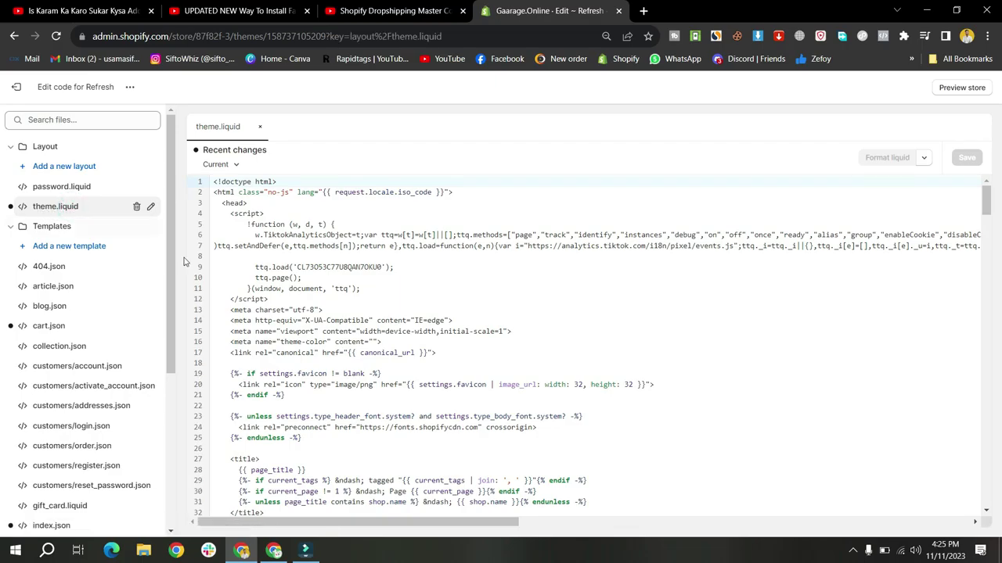
Paste the copied Meta Pixel base code on new lines just above the closing </head> tag in theme.liquid and save the file
scroll(484, 282, down, 5)
scroll(484, 281, down, 20)
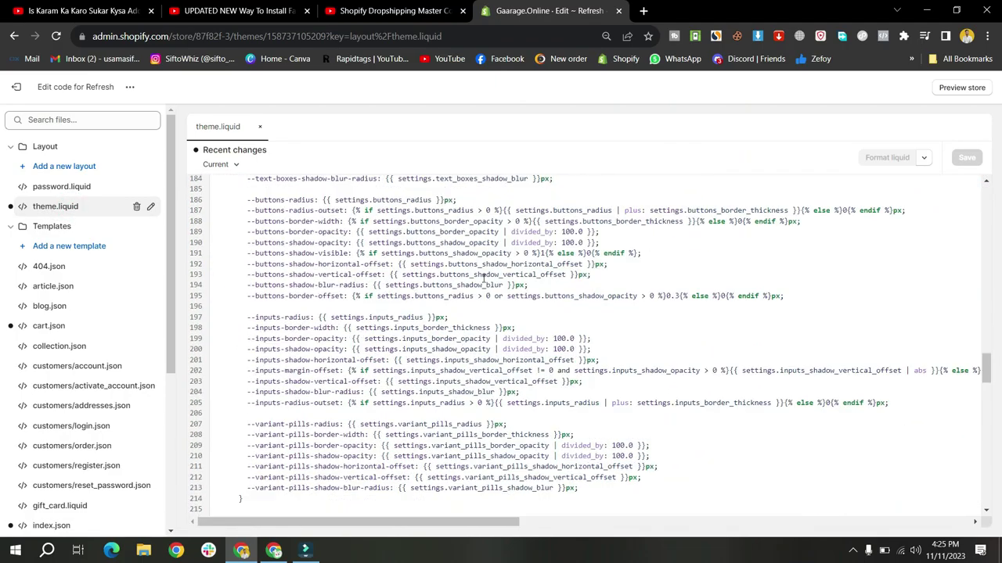
scroll(483, 277, up, 2)
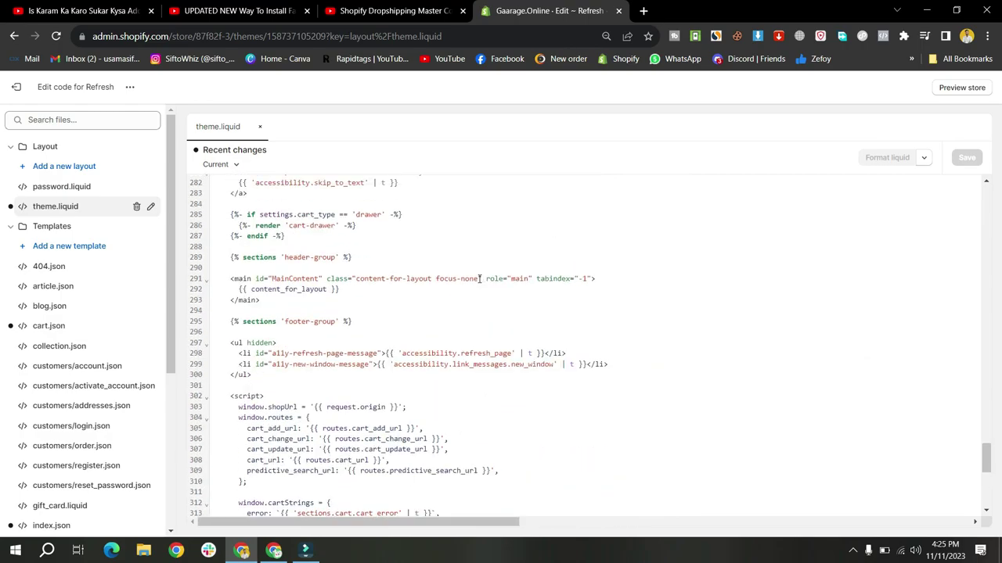
scroll(255, 356, up, 2)
drag(223, 270, 253, 269)
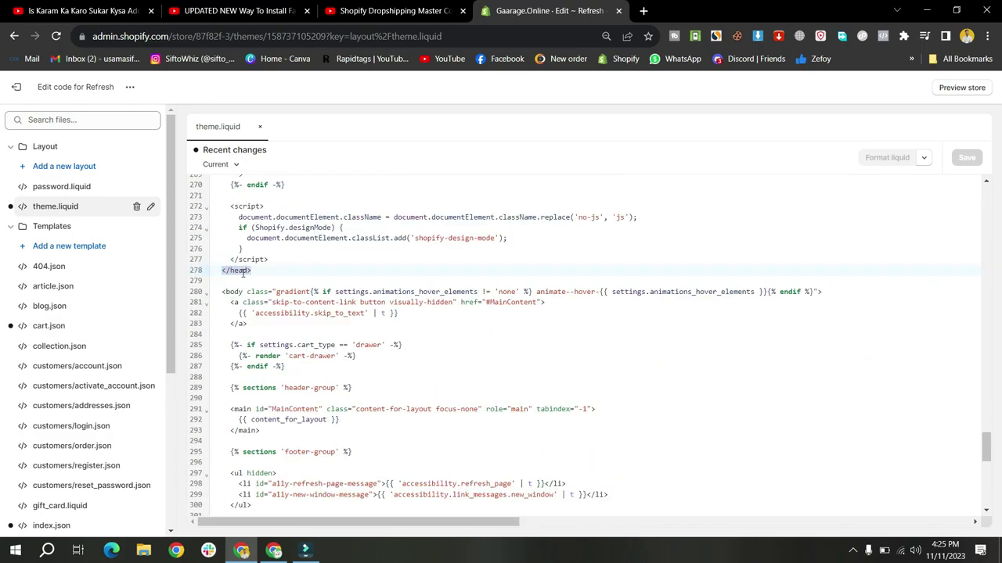
click(274, 260)
key(Return)
key(Return)
key(Return)
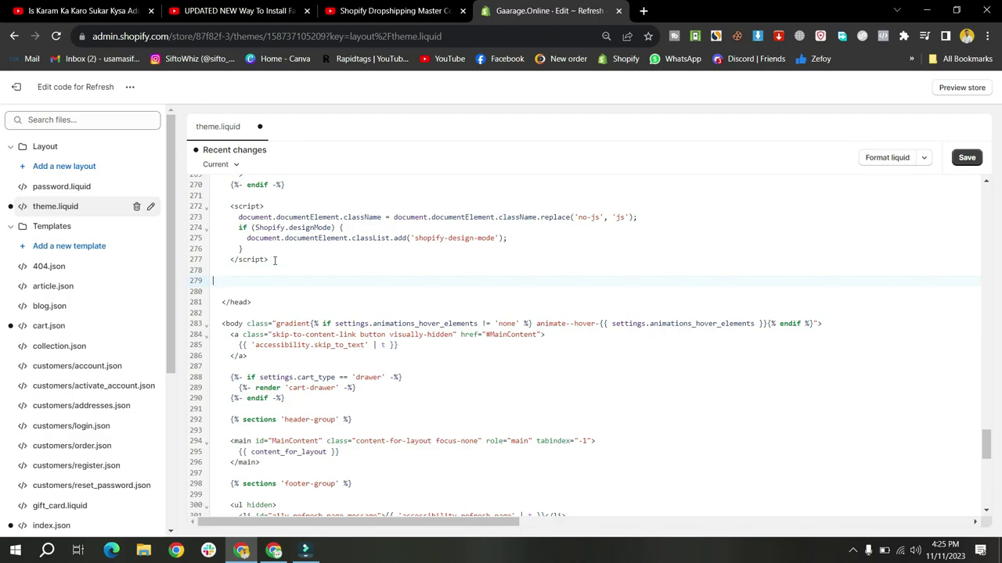
key(ctrl+v)
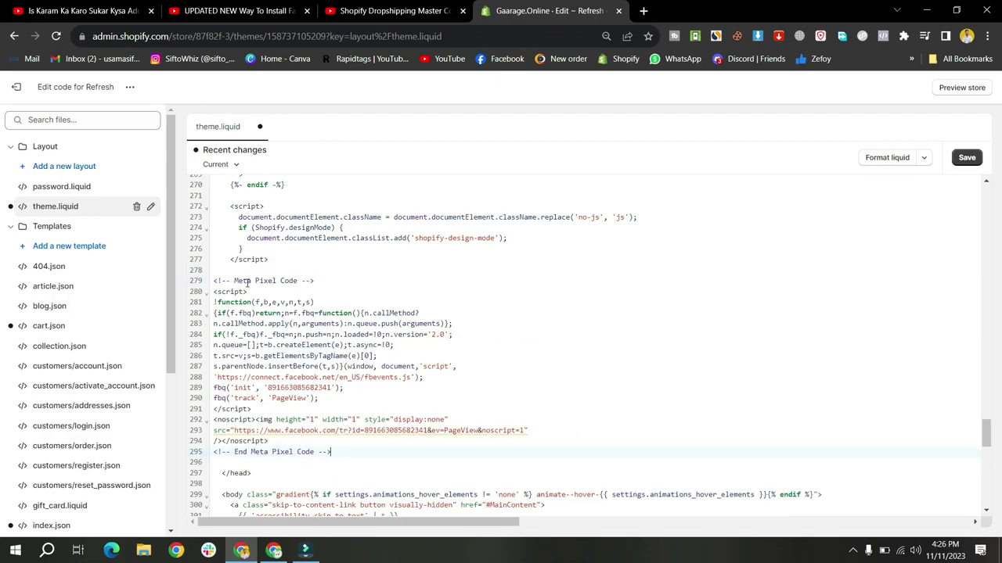
drag(235, 280, 284, 280)
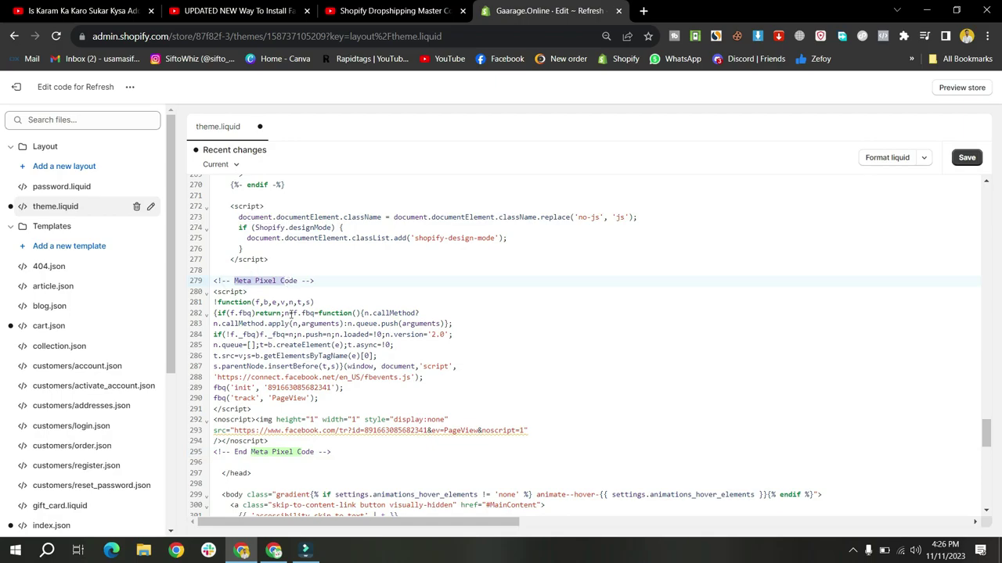
click(968, 159)
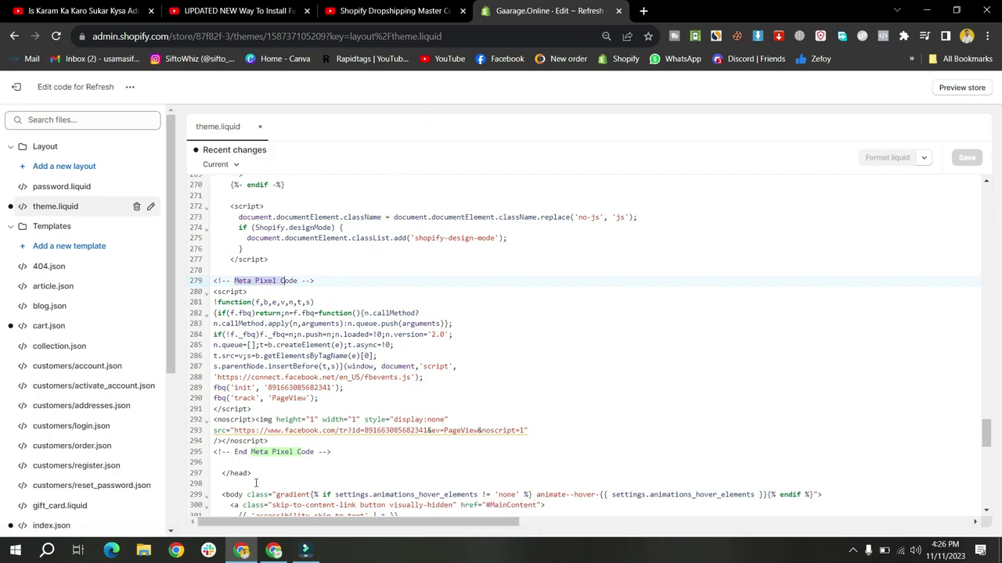
Return to the Events Manager onboarding, continue past the base code installation, and turn on automatic advanced matching with all customer information
click(273, 550)
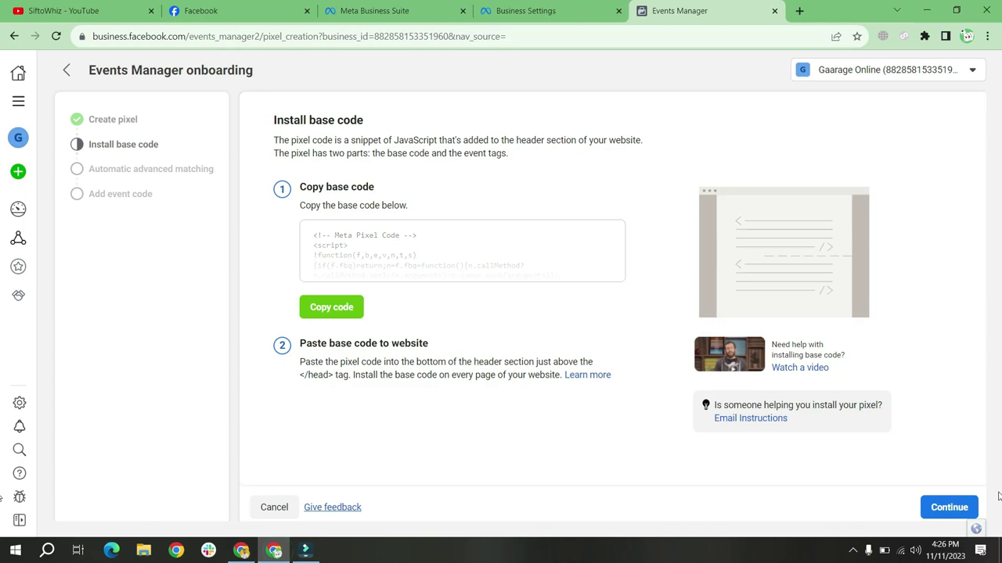
click(949, 507)
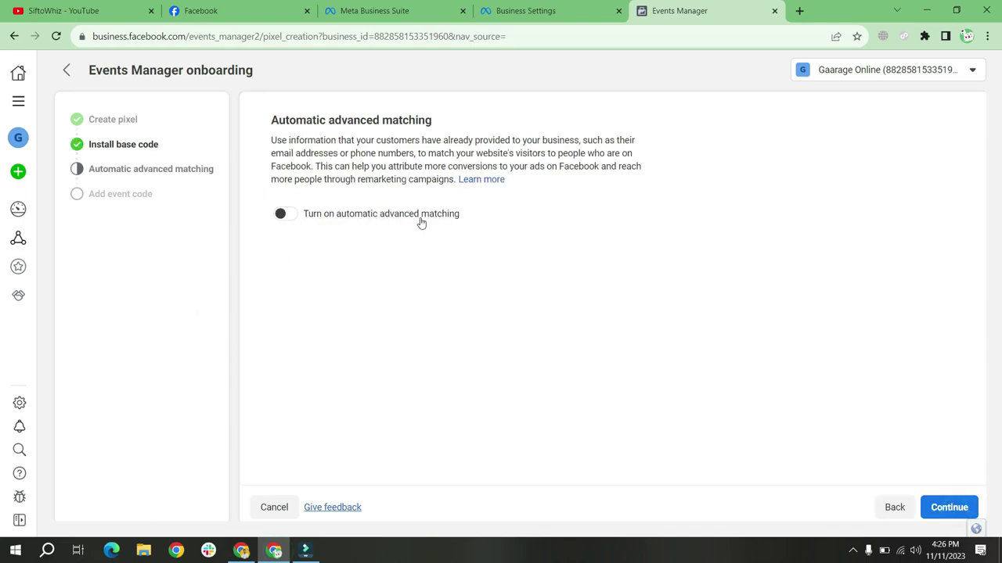
click(286, 215)
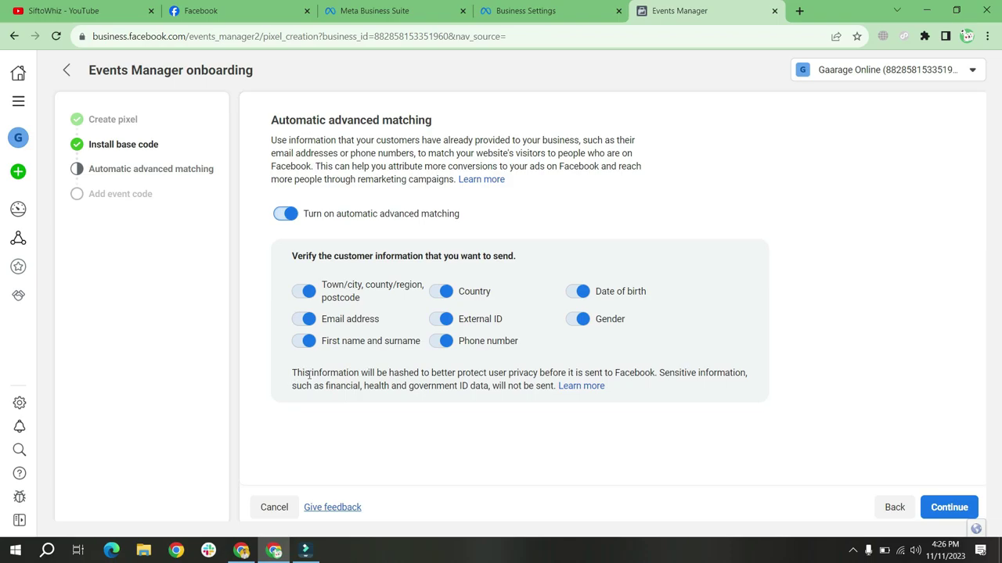
click(950, 507)
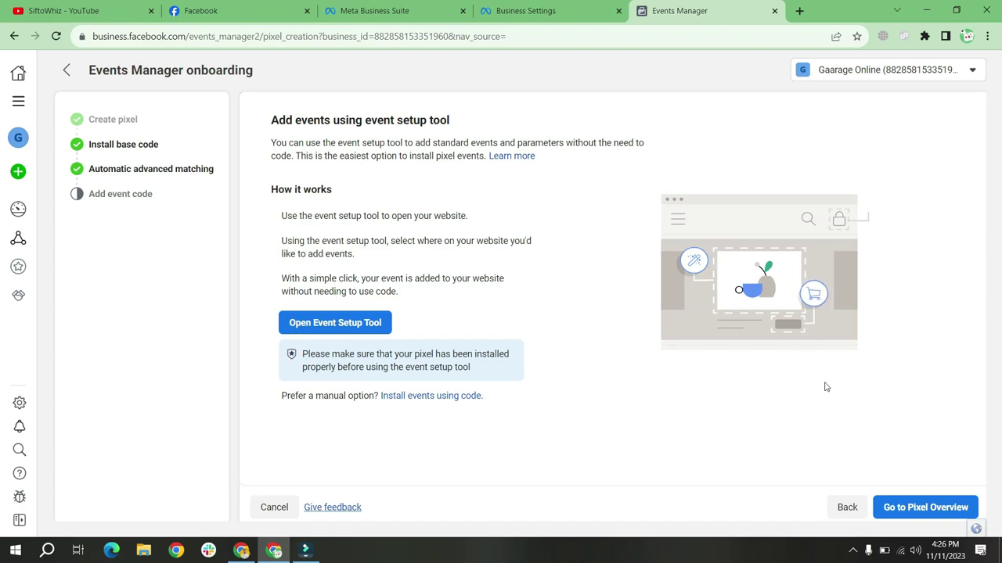
Leave the onboarding and turn on Track events automatically without code in the settings of Gaarage Online Dataset Pixel
click(68, 72)
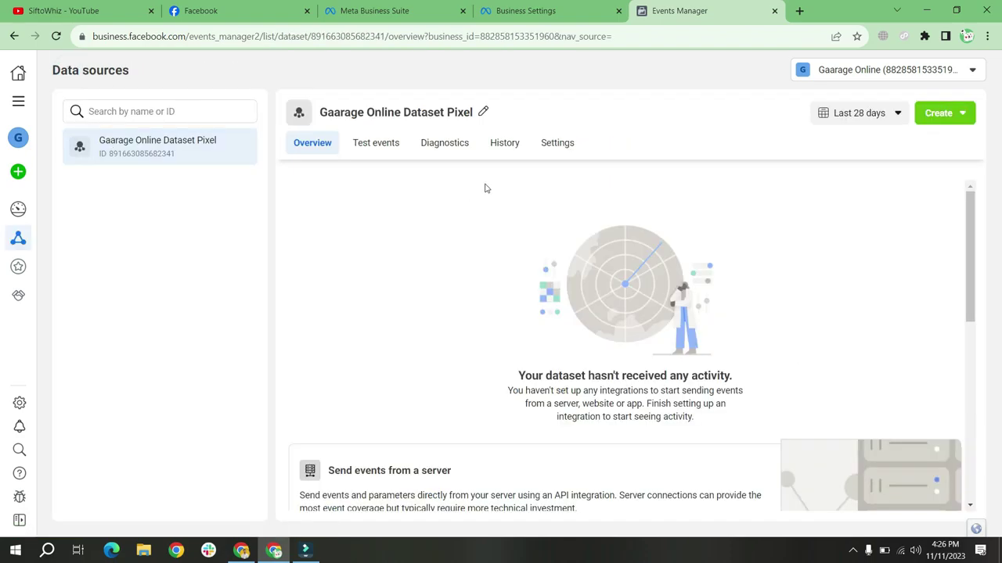
click(562, 147)
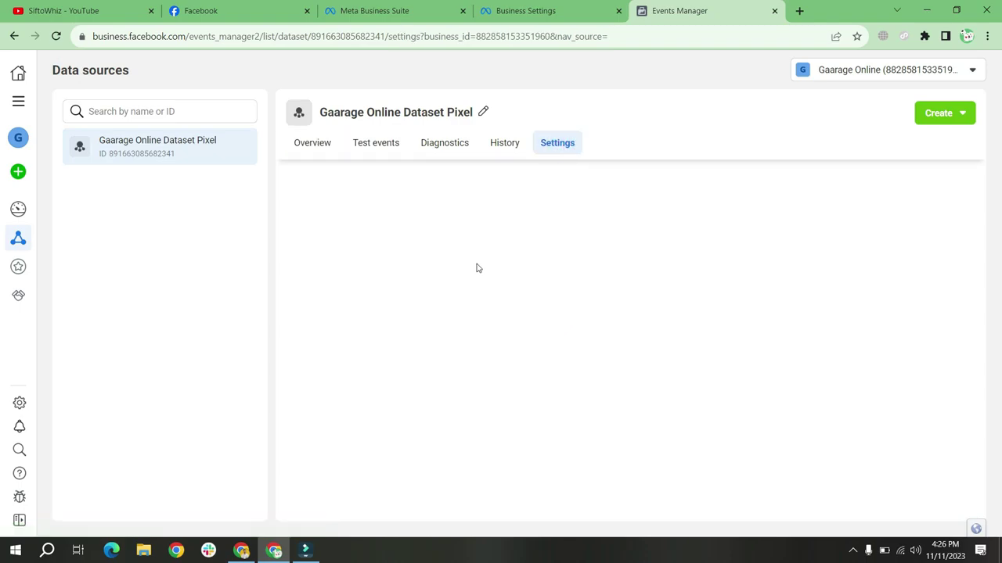
scroll(418, 353, down, 6)
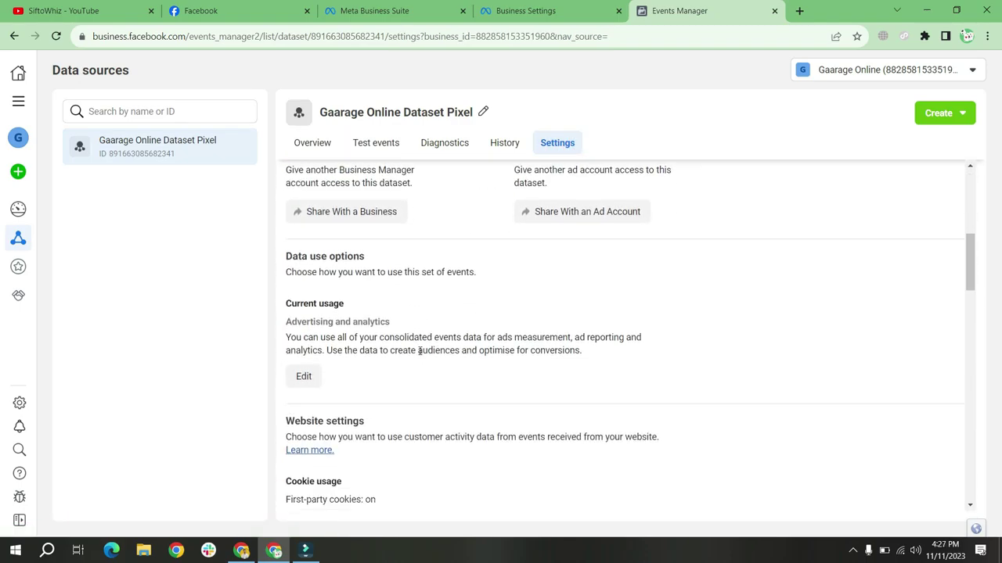
scroll(420, 351, up, 2)
scroll(417, 354, down, 5)
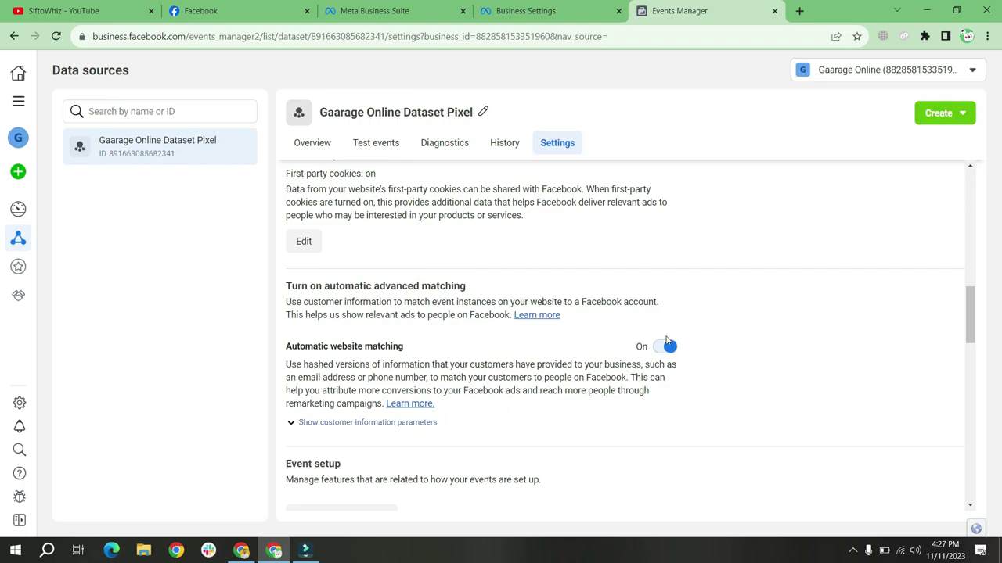
scroll(657, 356, down, 3)
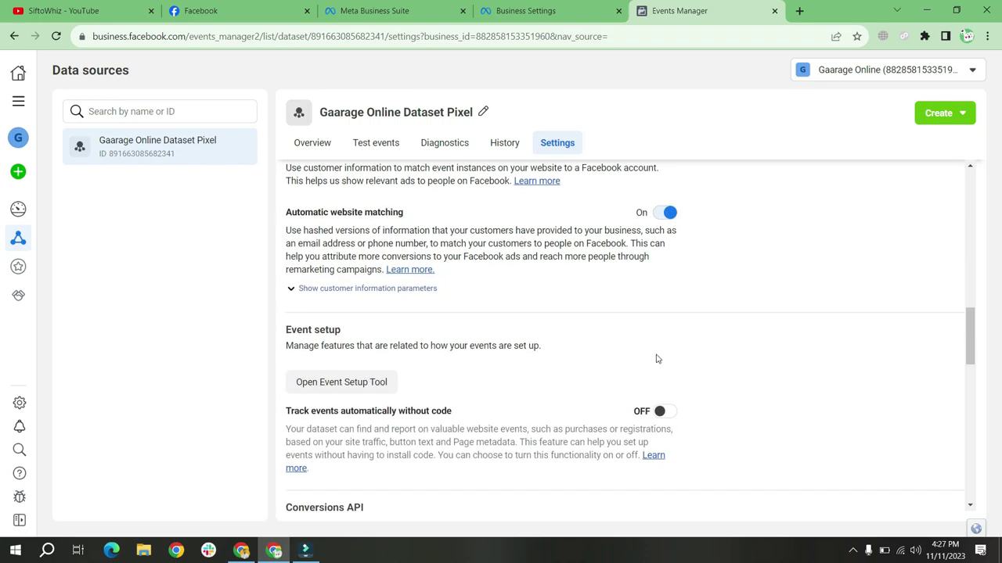
scroll(653, 361, down, 1)
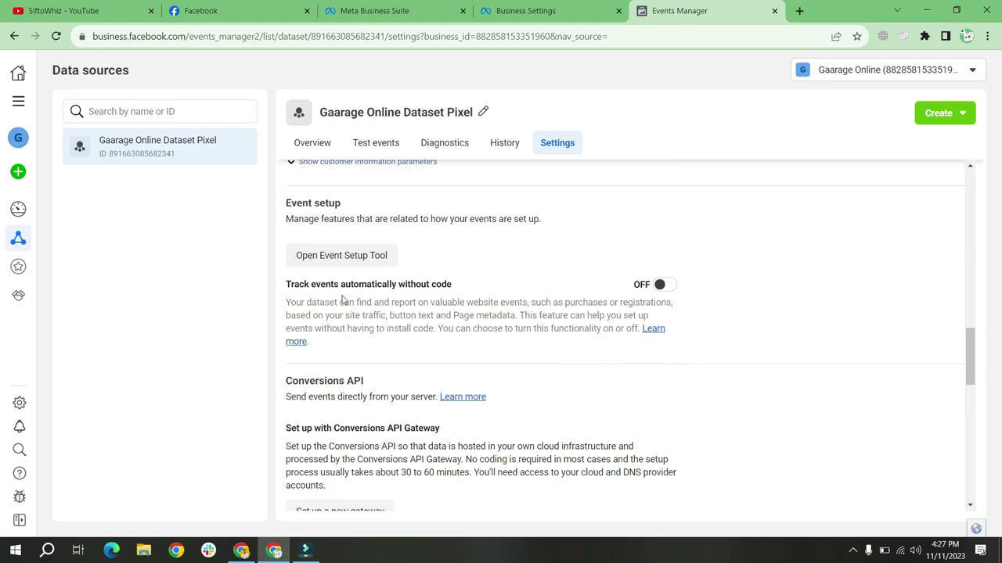
drag(304, 286, 429, 287)
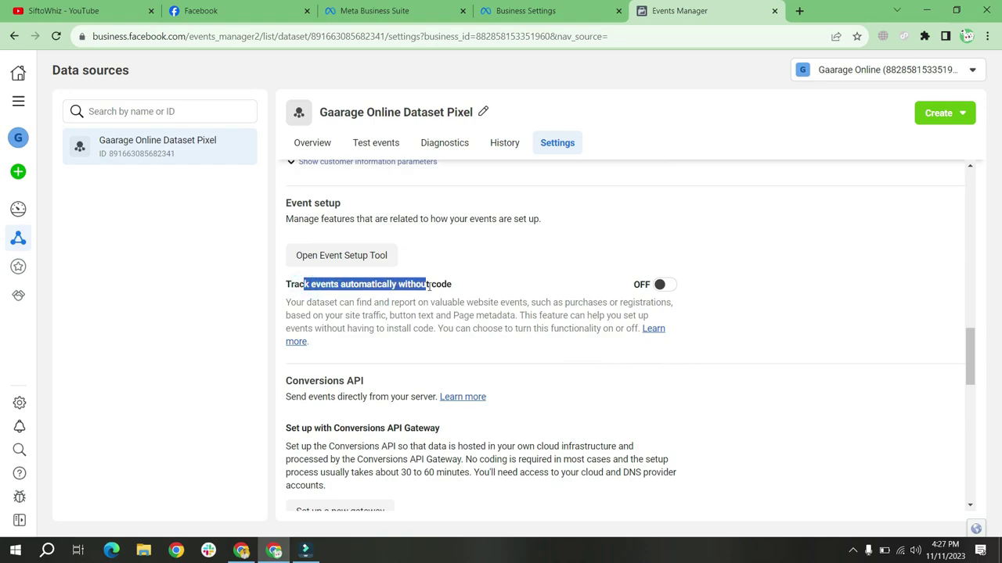
click(664, 288)
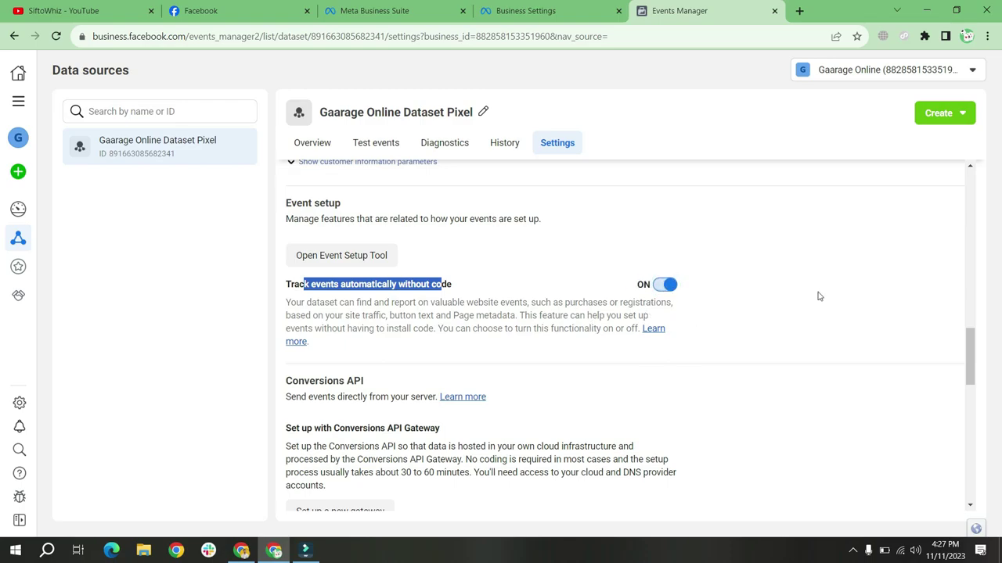
scroll(817, 294, up, 9)
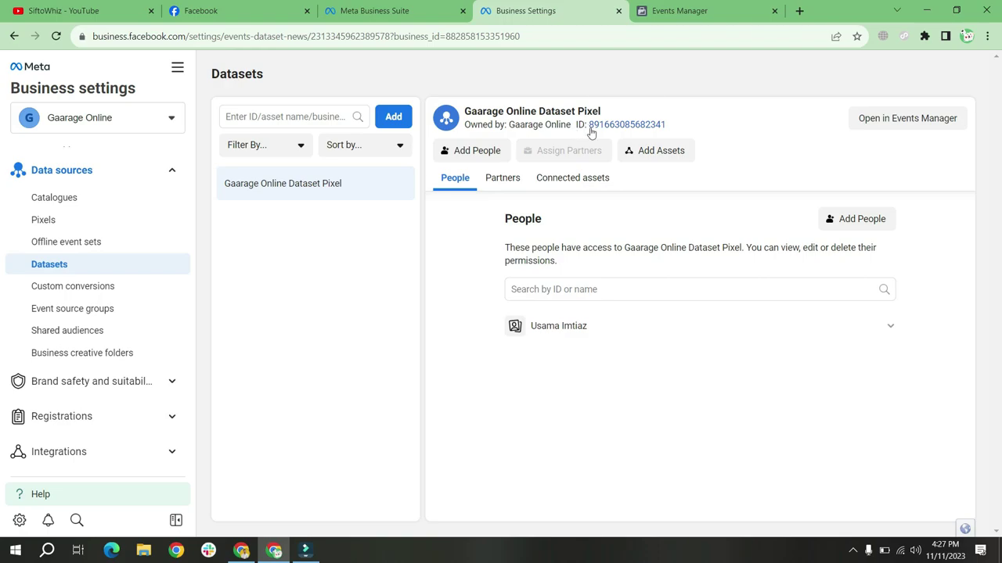
Copy the ID of Gaarage Online Dataset Pixel from Business settings and switch to the Shopify admin
drag(587, 124, 673, 132)
click(687, 125)
click(638, 125)
click(241, 550)
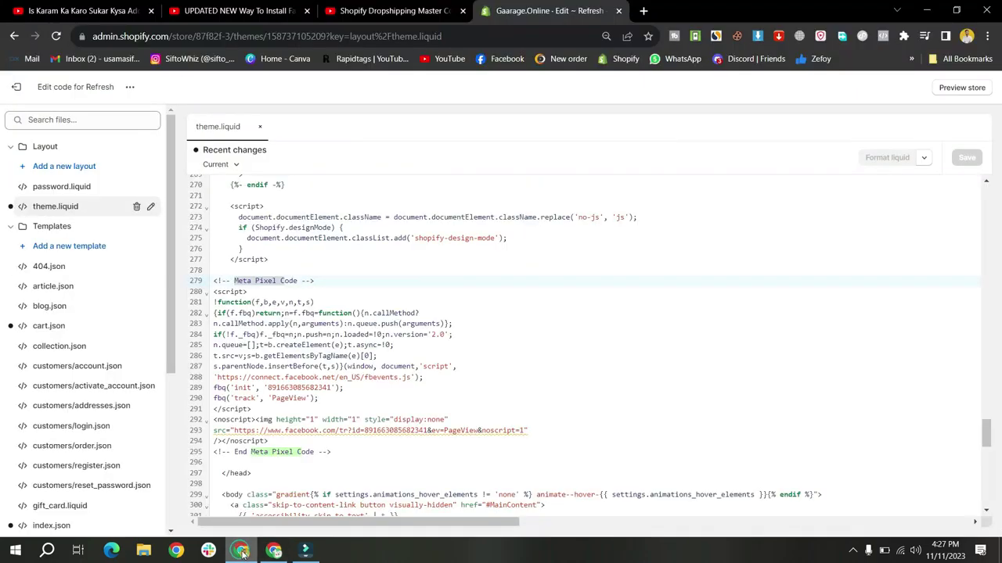
Exit the theme code editor and open the Pixels settings of the installed Releasit COD Form app
click(16, 87)
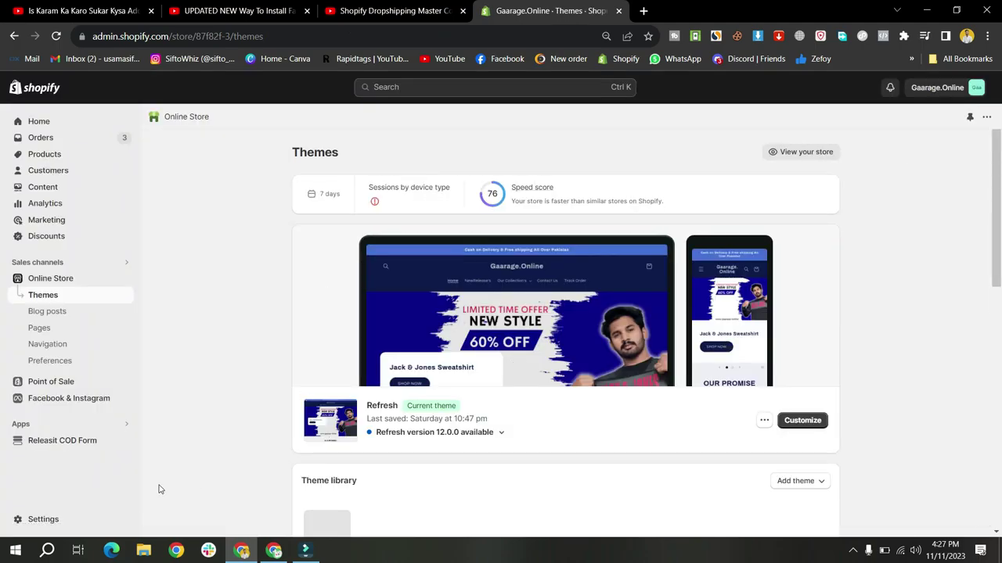
click(107, 425)
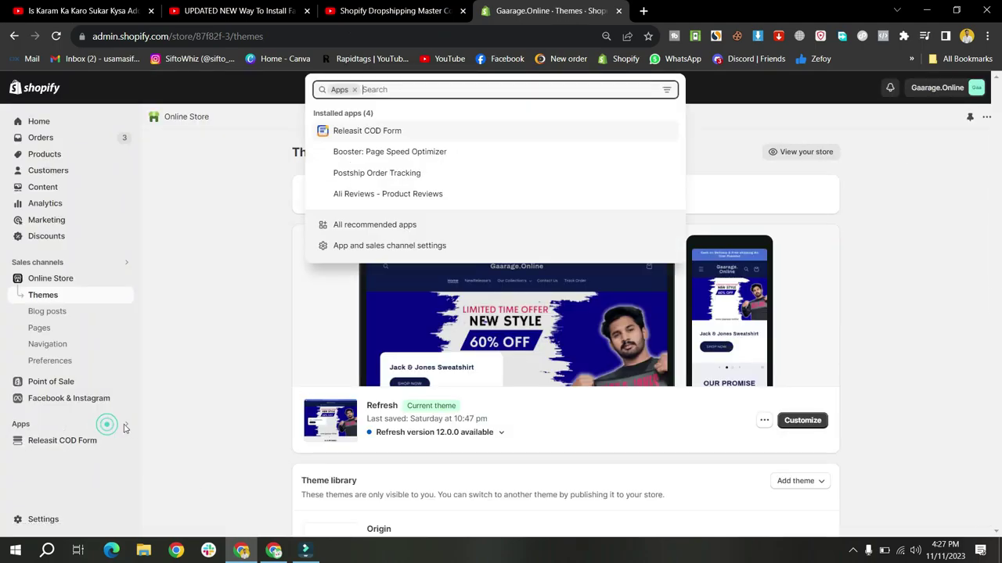
click(373, 249)
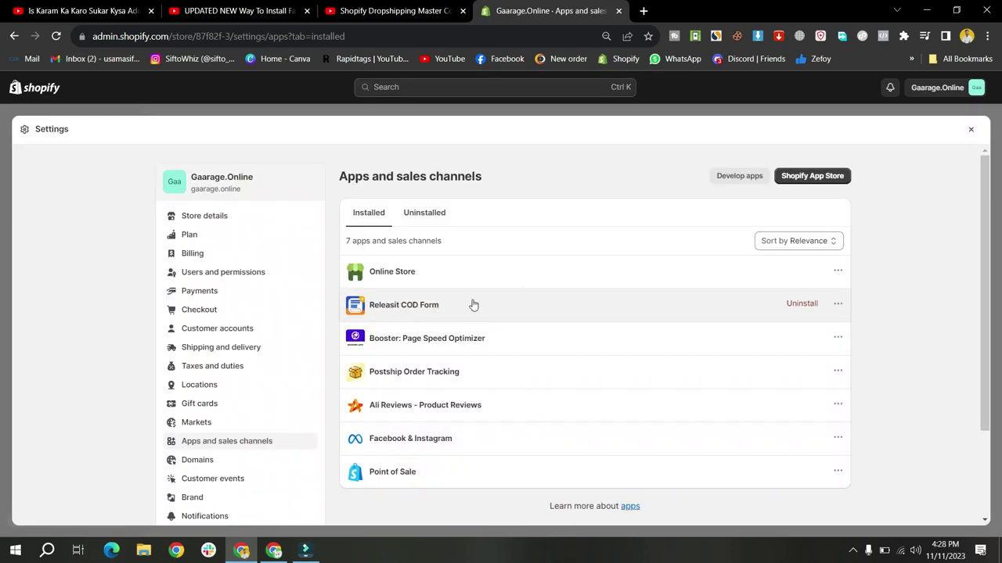
click(403, 306)
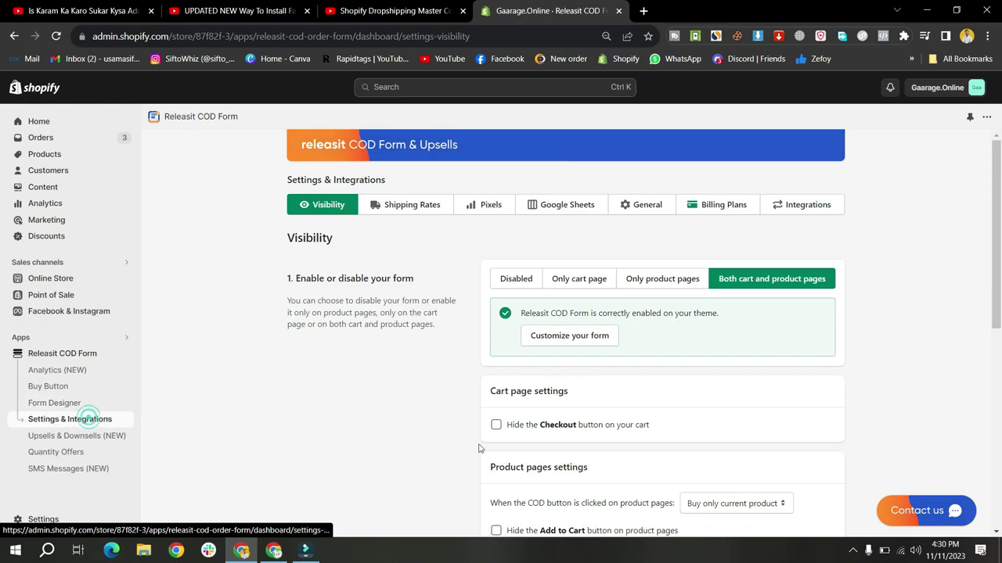
click(489, 207)
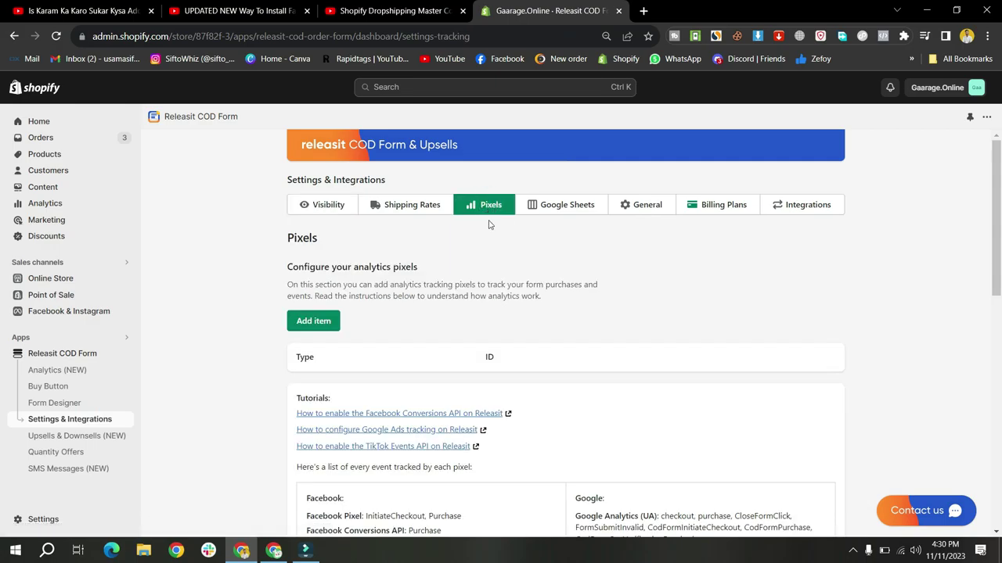
Add a Facebook Pixel item to Releasit COD Form with the copied dataset ID as its Pixel ID, and save it
click(315, 324)
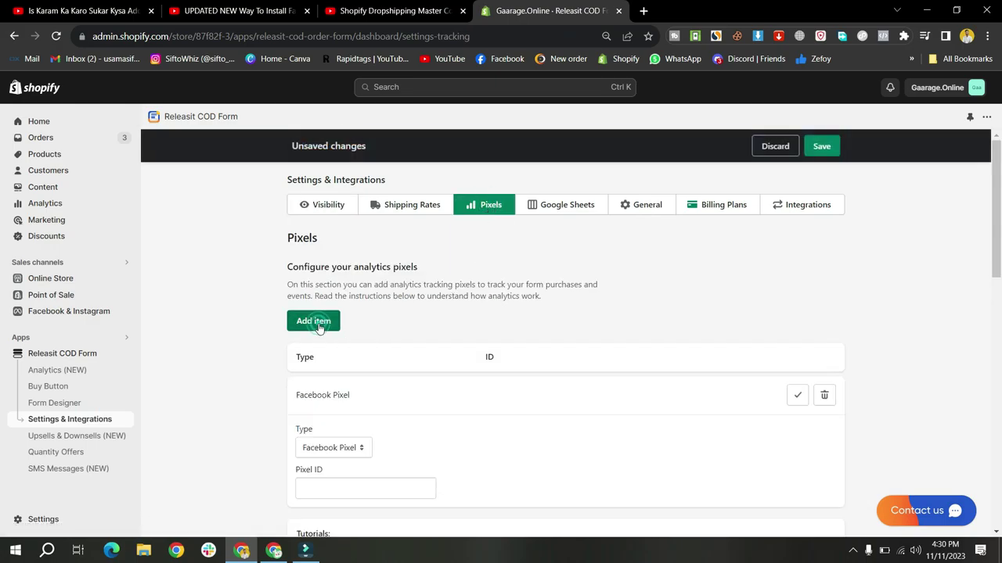
scroll(386, 429, down, 1)
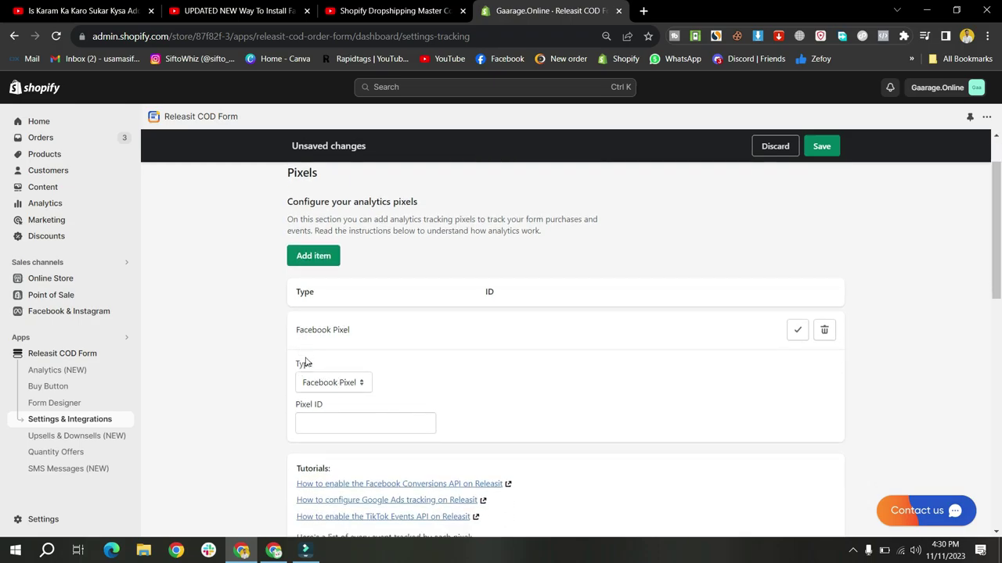
click(315, 425)
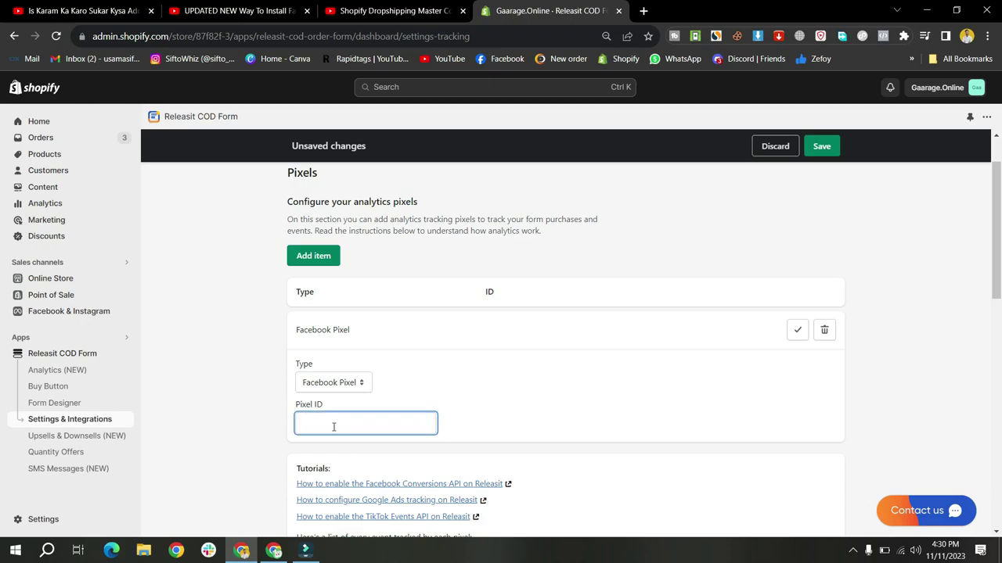
right_click(334, 427)
click(384, 331)
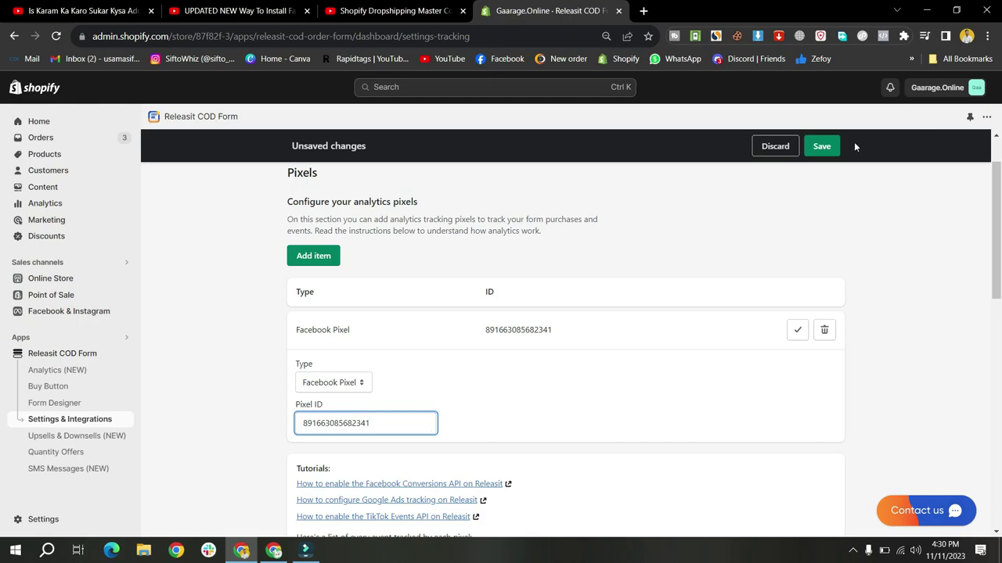
click(827, 149)
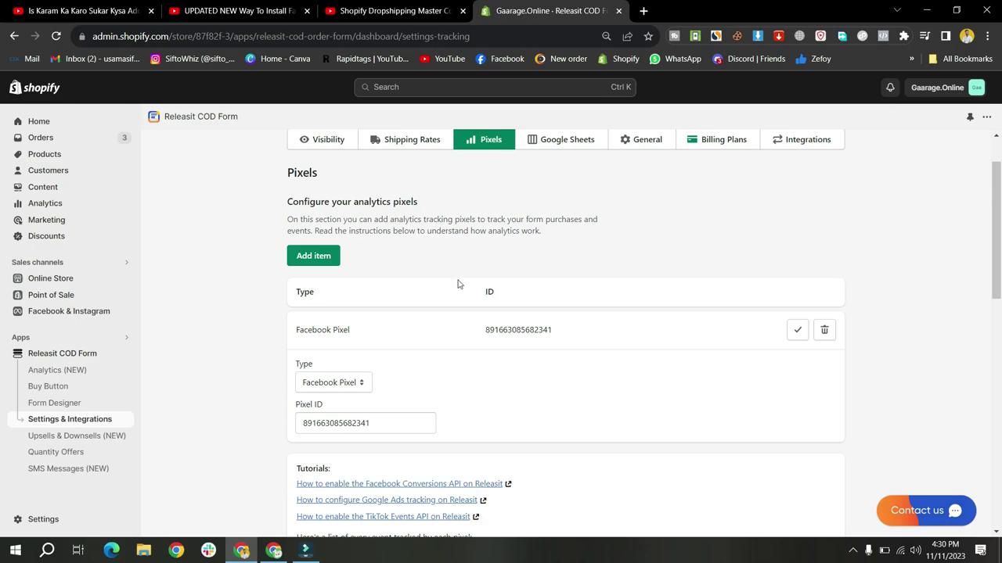
View the live Gaarage.Online storefront, check its pixels with Meta Pixel Helper, and compare them with the dataset ID in Business settings
click(274, 551)
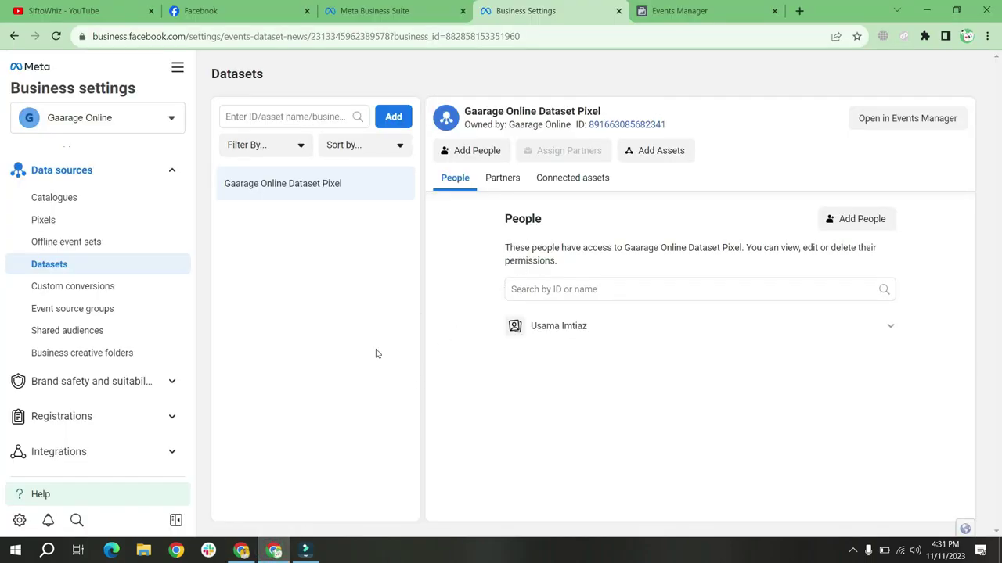
click(248, 549)
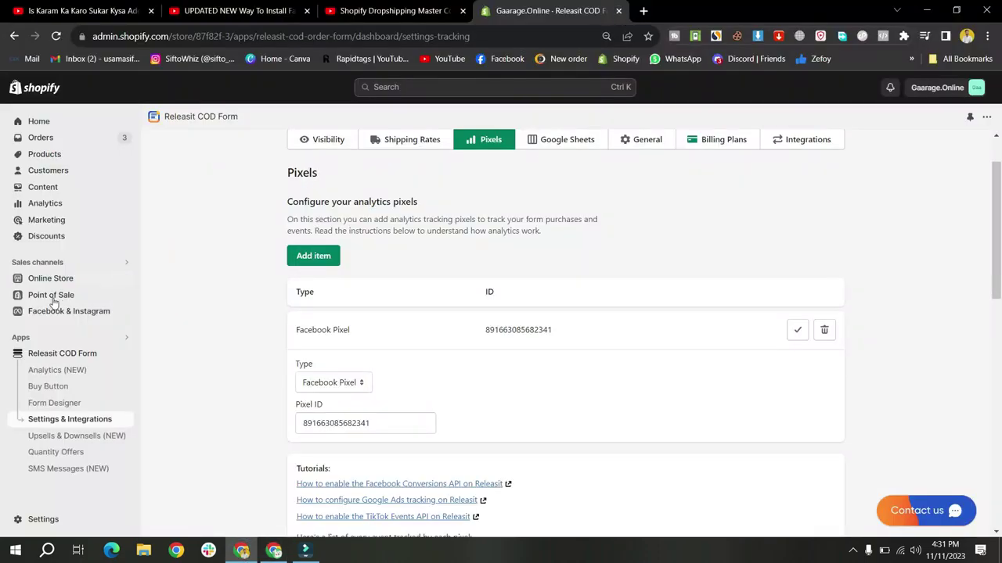
click(125, 280)
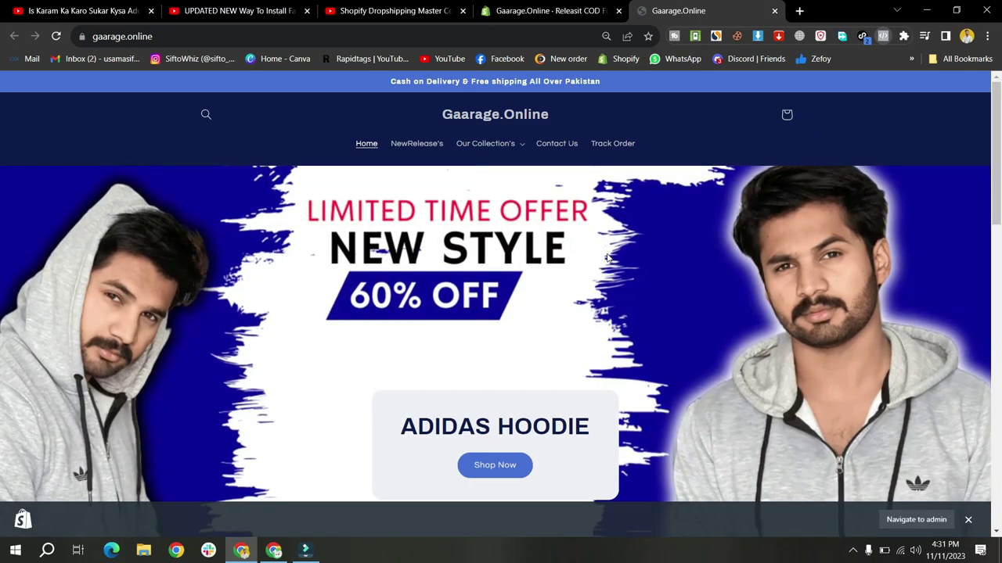
click(882, 36)
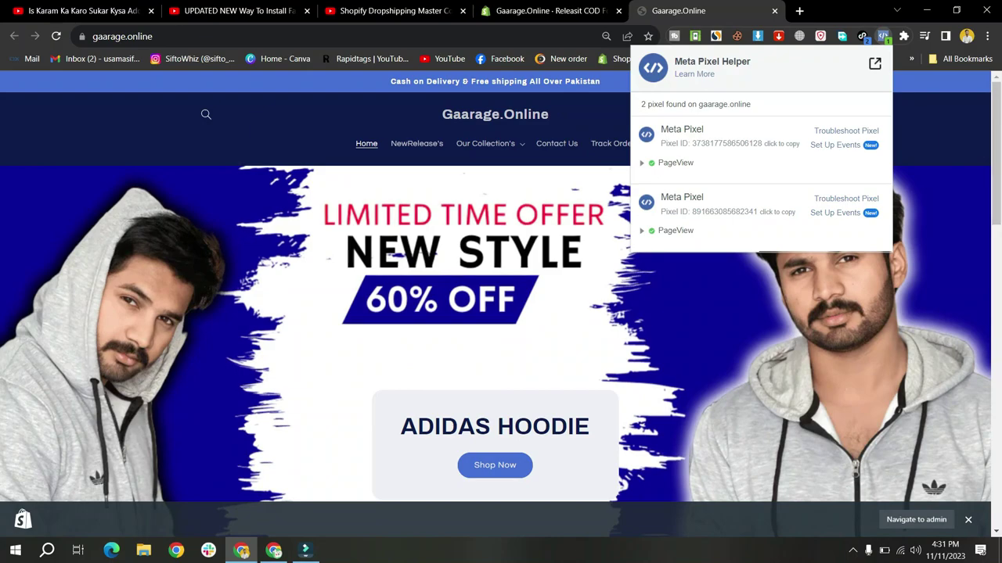
click(273, 550)
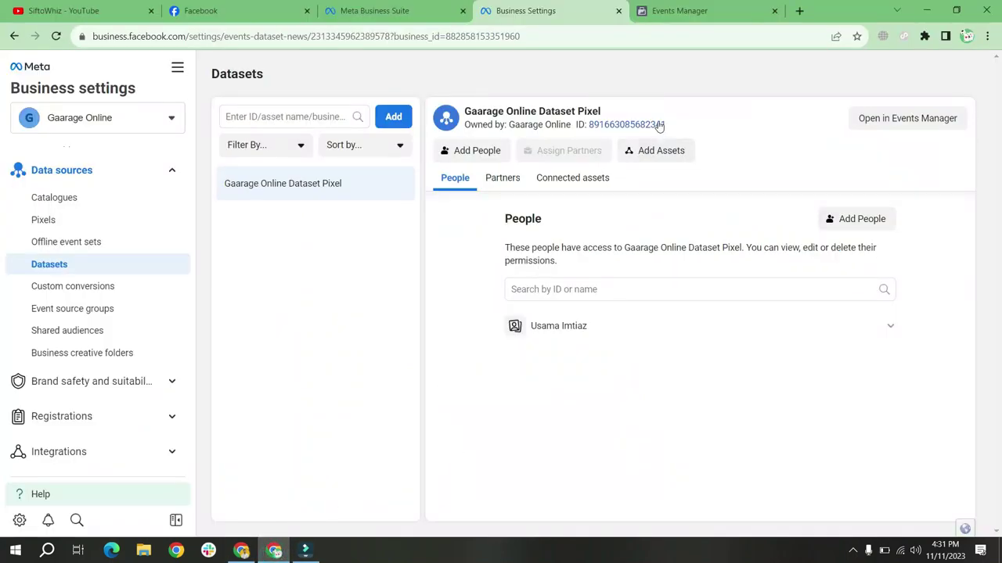